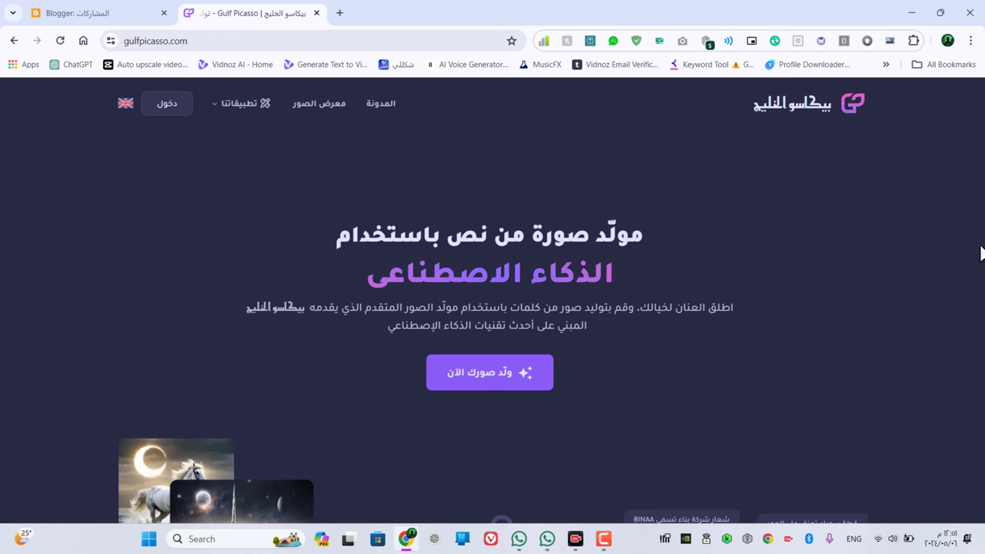
scroll(740, 354, down, 2)
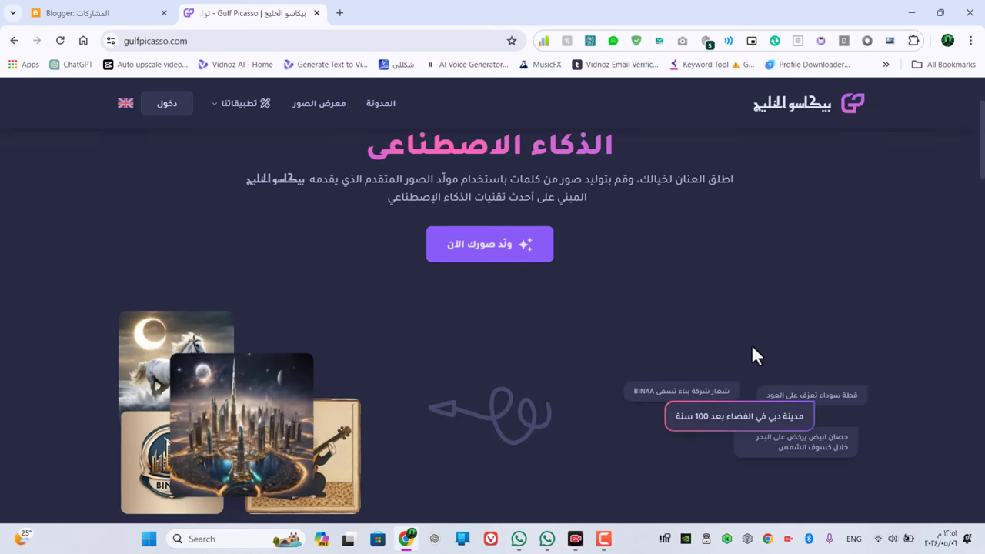
scroll(752, 346, up, 1)
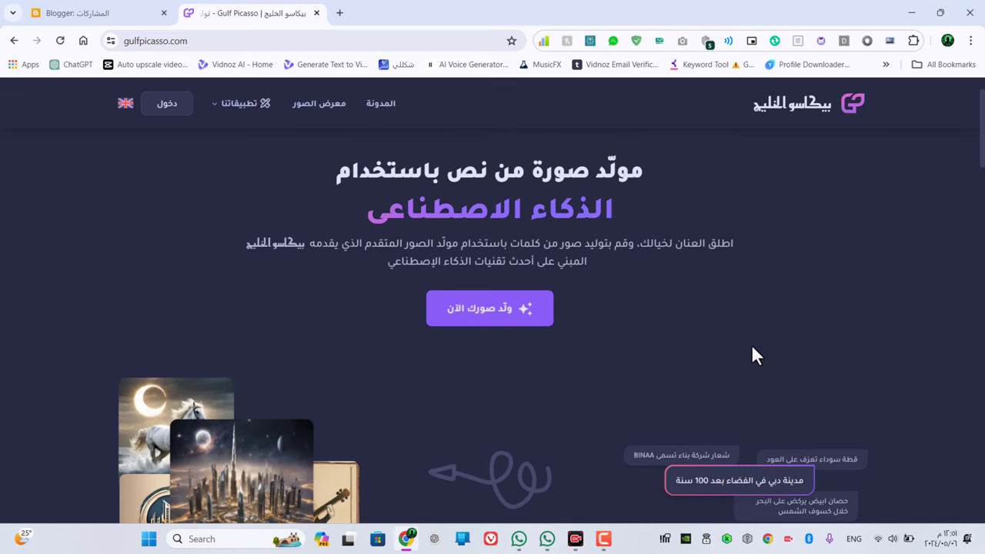
scroll(753, 346, up, 1)
scroll(705, 308, down, 2)
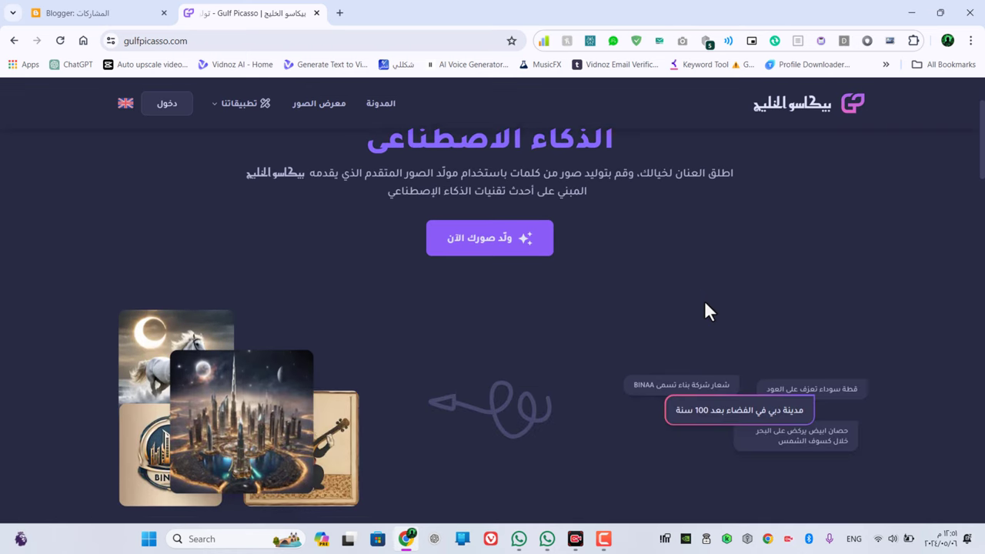
scroll(706, 304, down, 2)
scroll(706, 304, down, 2)
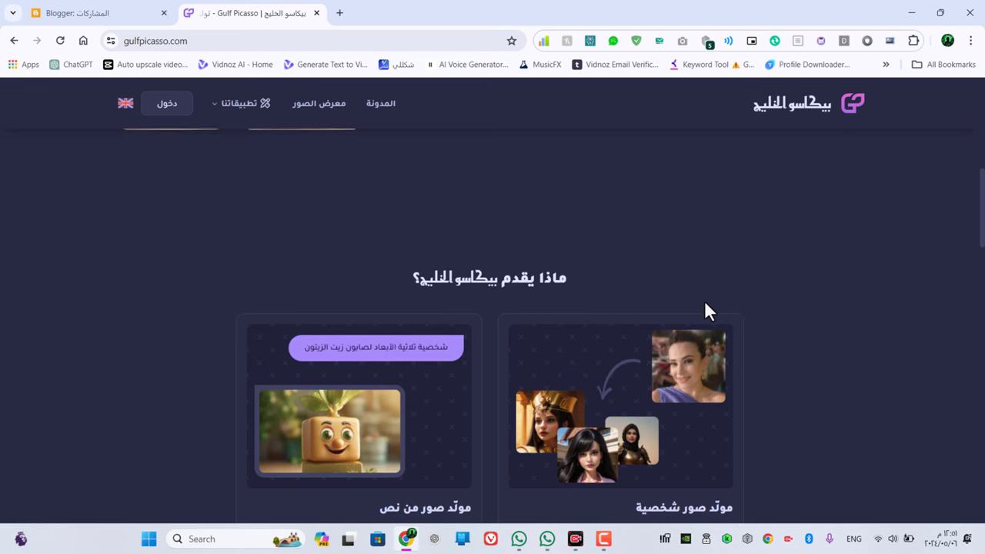
scroll(826, 340, down, 2)
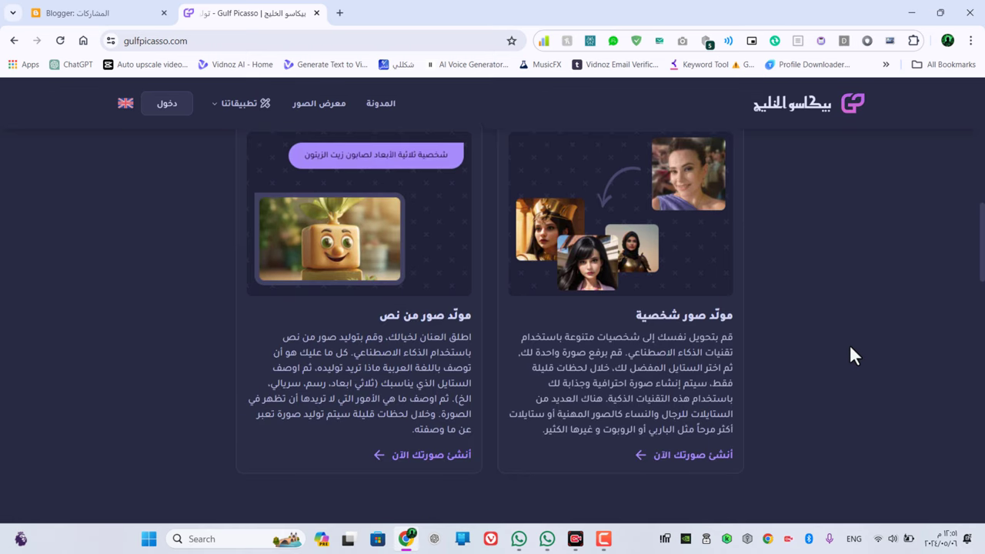
scroll(850, 348, down, 5)
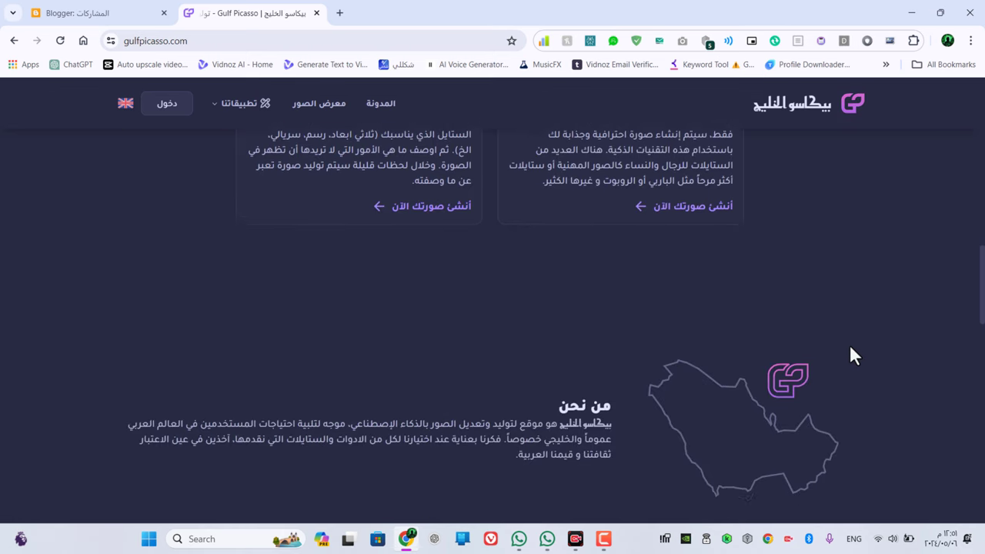
scroll(850, 346, down, 3)
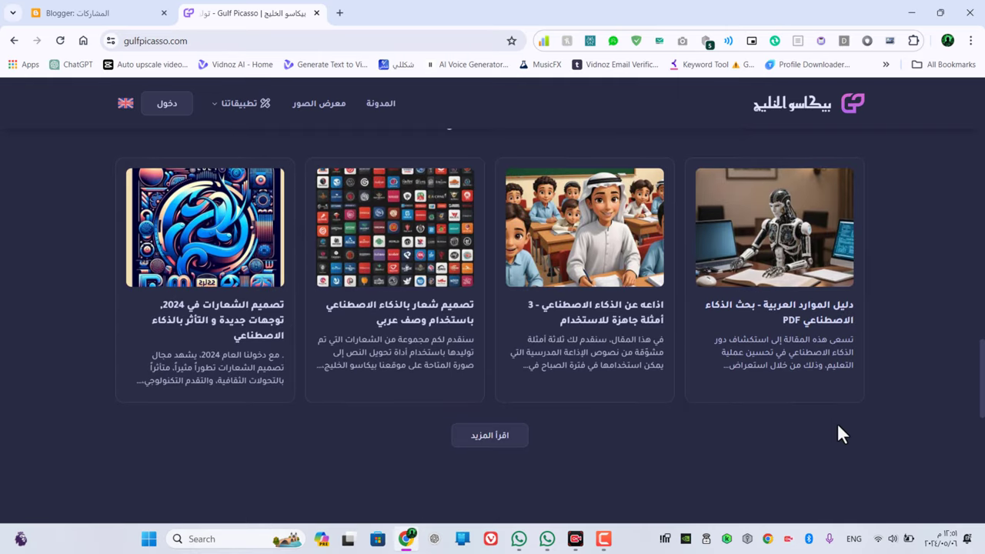
scroll(838, 422, down, 6)
scroll(830, 398, up, 15)
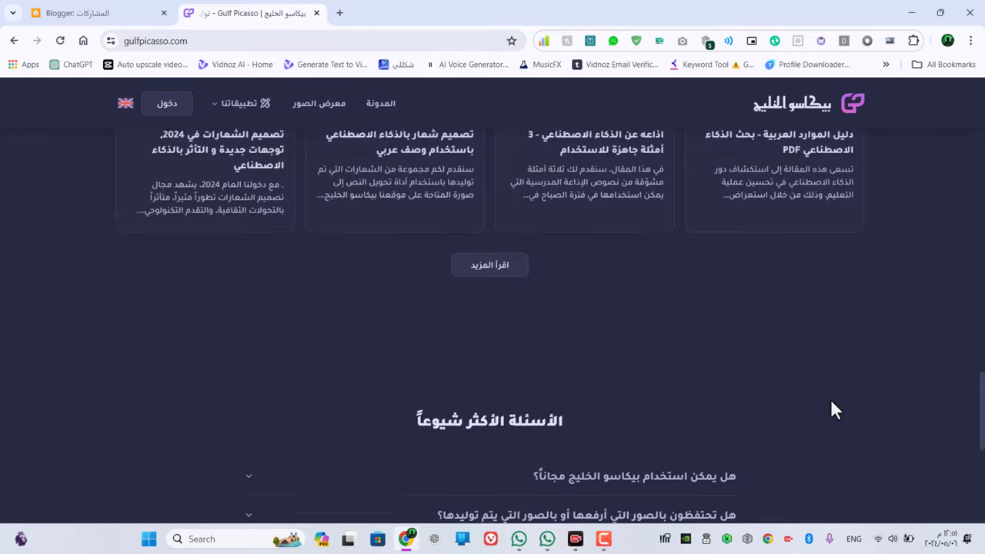
scroll(834, 398, up, 2)
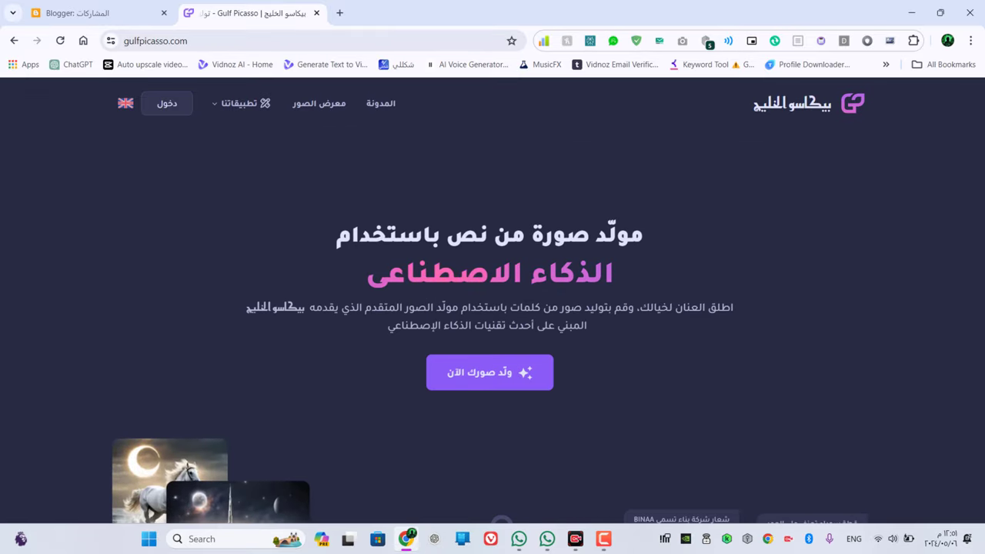
scroll(584, 375, down, 5)
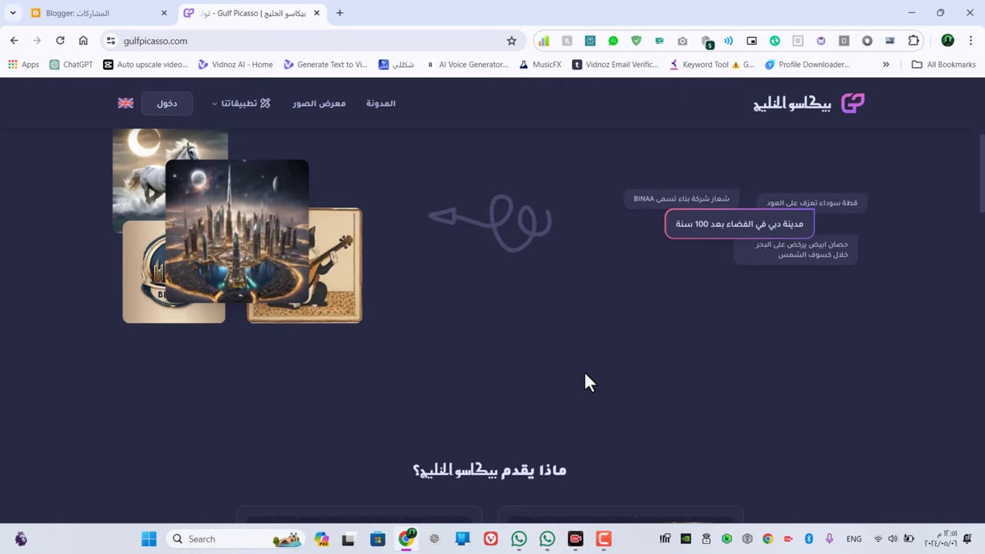
scroll(585, 380, up, 5)
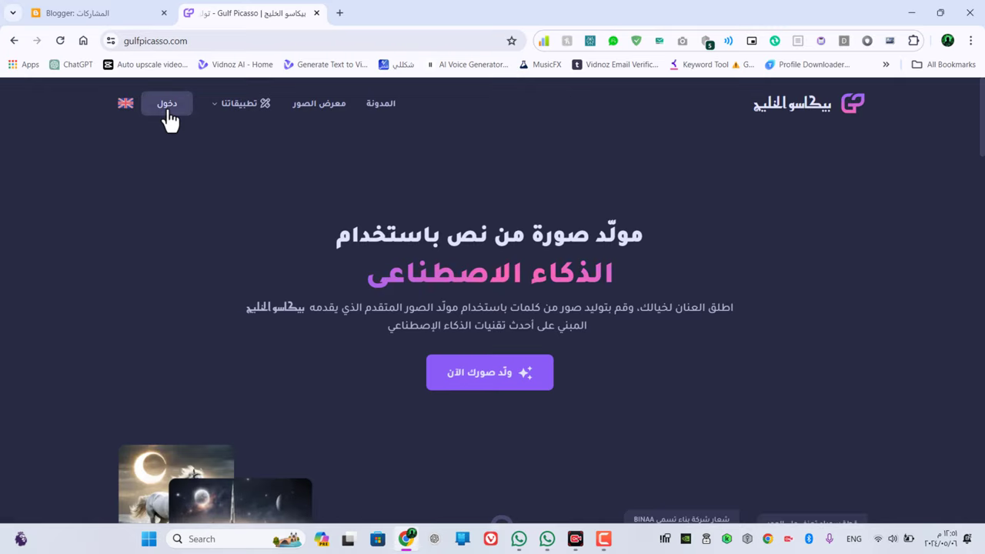
Sign in to Gulf Picasso with a Google account and reach the text-to-image page
click(171, 119)
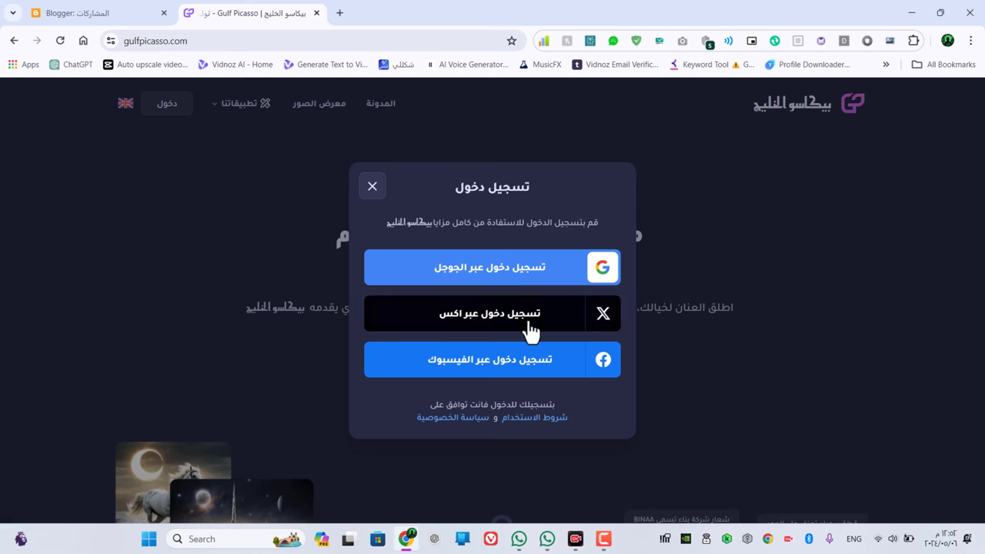
click(519, 281)
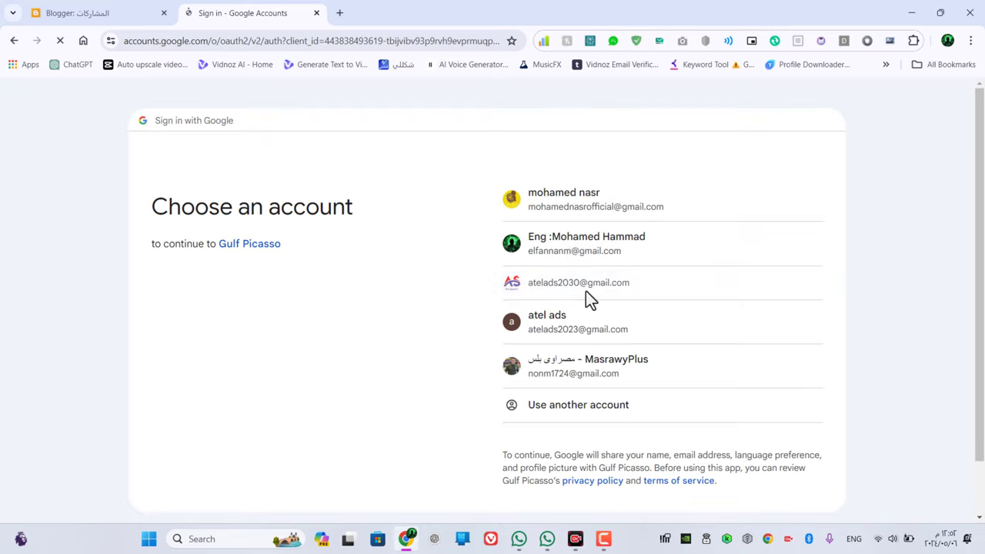
click(609, 252)
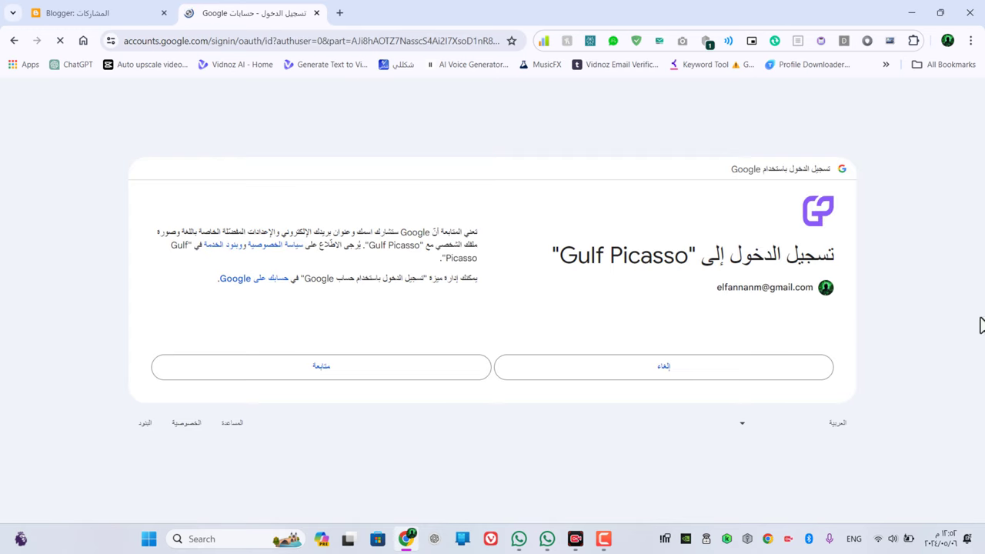
click(460, 370)
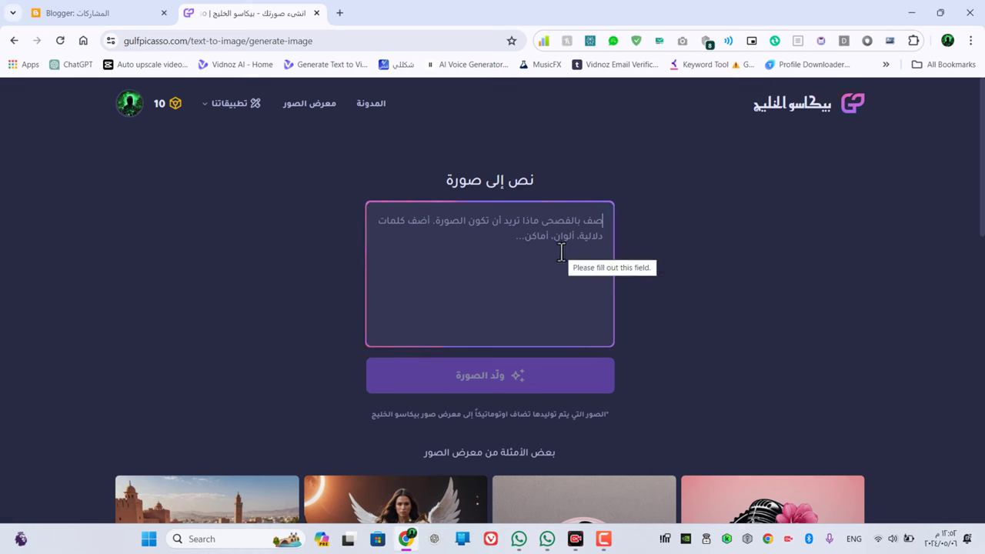
Enter the prompt 'حمار على المريخ ويرتدى بدلة فضاء' in the prompt box
text(ab)
key(BackSpace)
key(BackSpace)
text(حمار على)
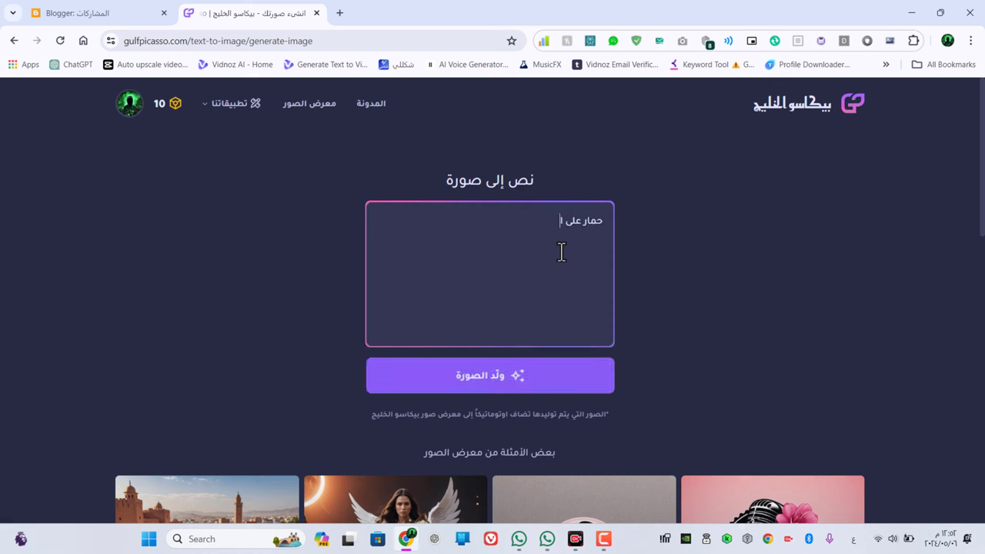
text( المريخ ويرتدى س)
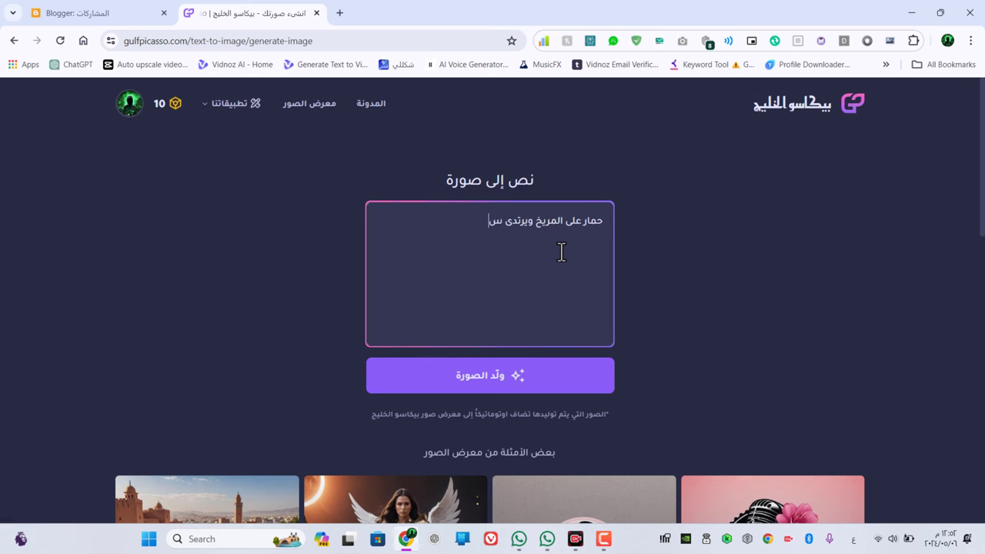
key(BackSpace)
key(BackSpace)
key(BackSpace)
text(بدلة فضاء)
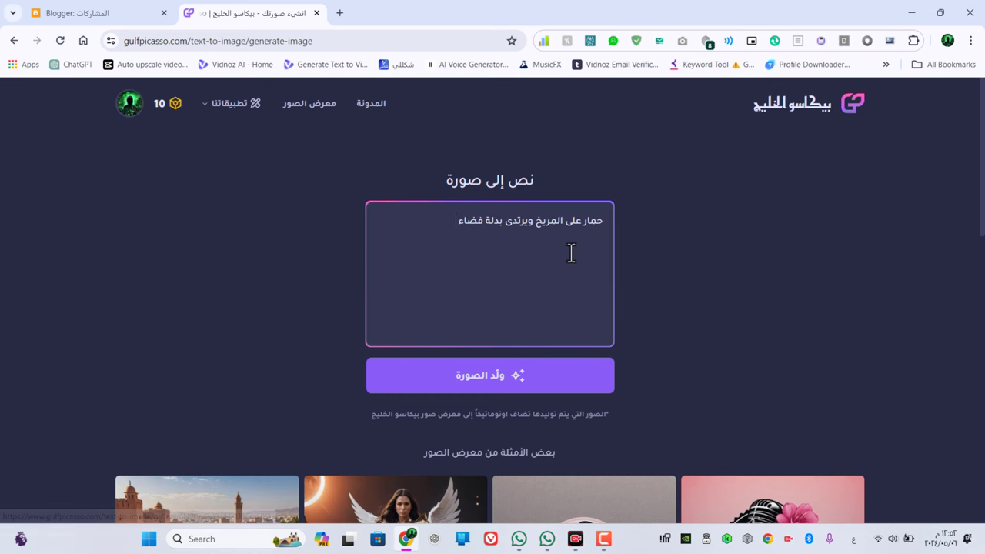
Generate the donkey-in-a-spacesuit-on-Mars image and scroll to review the result
scroll(539, 277, down, 2)
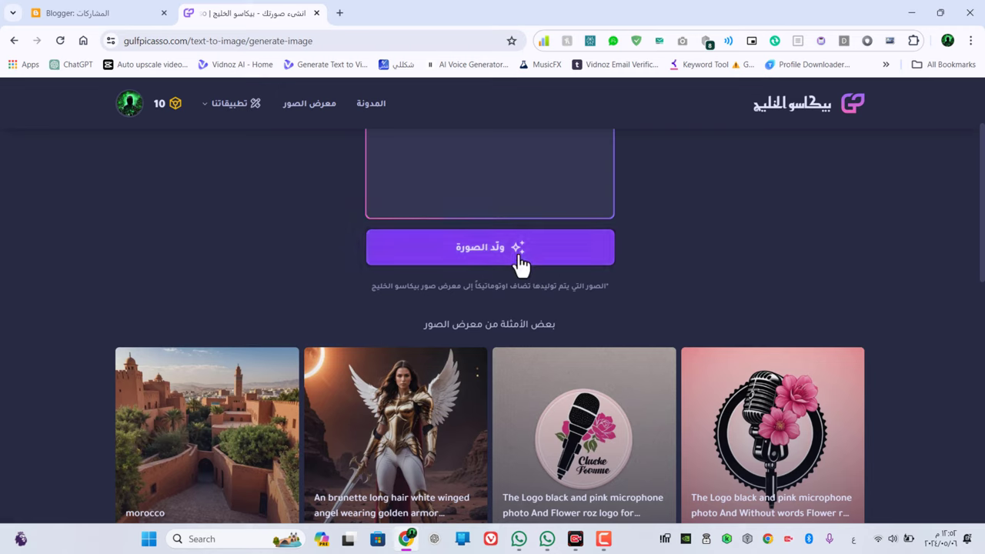
click(519, 257)
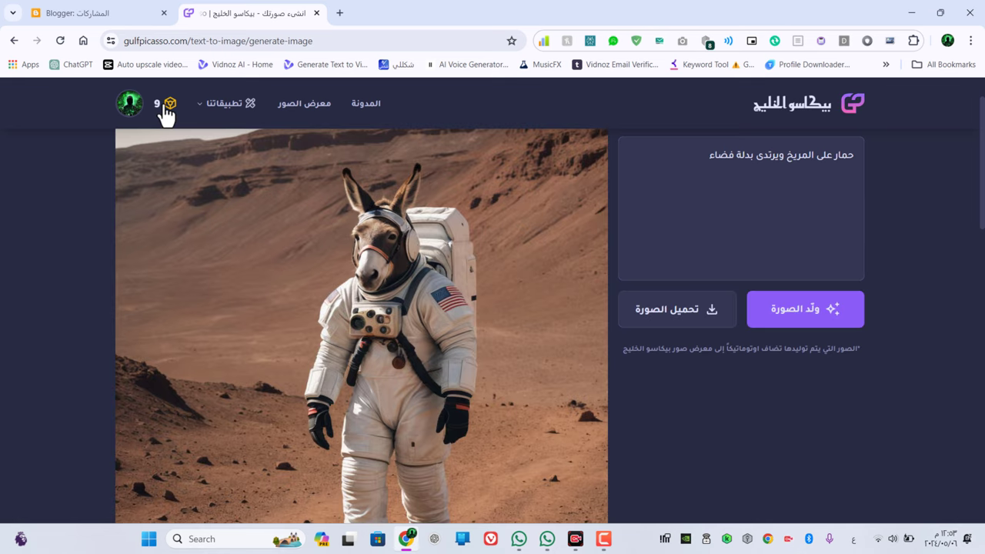
scroll(525, 262, down, 2)
scroll(536, 300, up, 3)
scroll(537, 298, down, 2)
scroll(360, 349, up, 2)
scroll(382, 381, down, 3)
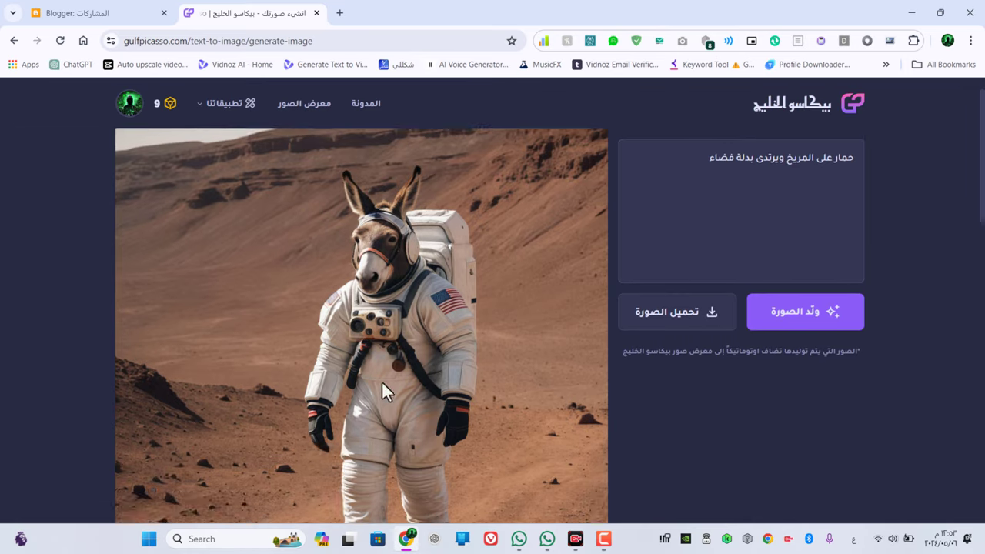
scroll(509, 394, up, 3)
scroll(525, 395, down, 3)
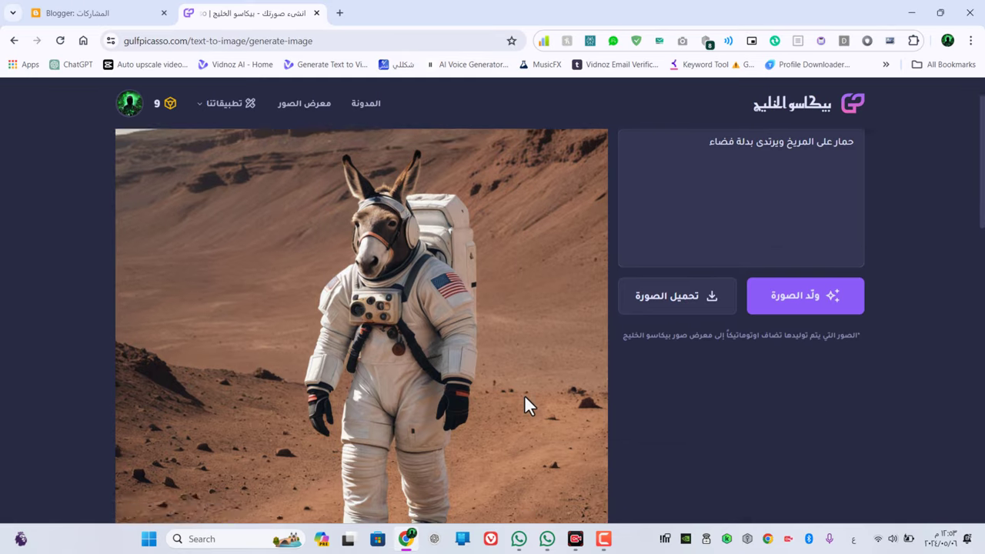
scroll(468, 362, up, 2)
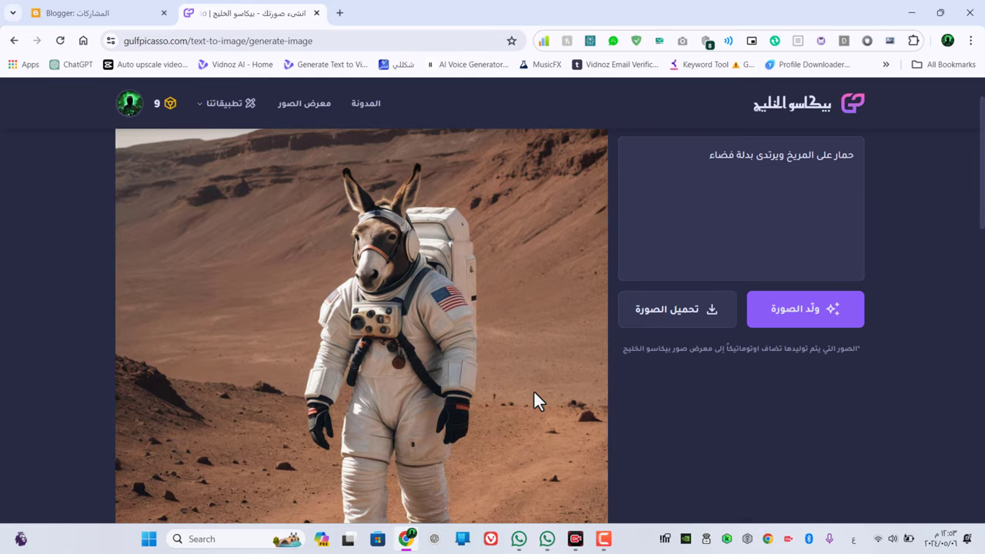
scroll(536, 400, up, 1)
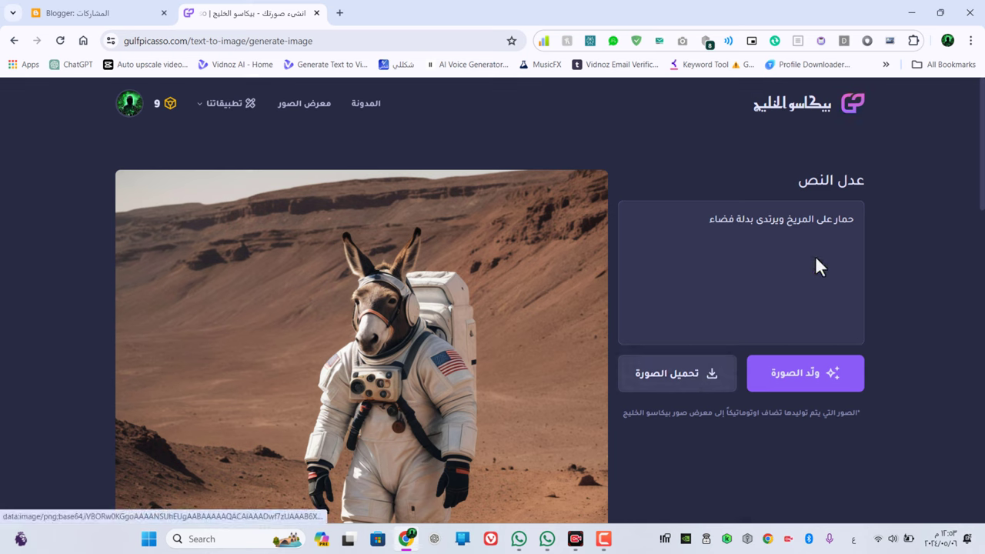
drag(783, 221, 808, 229)
triple_click(808, 229)
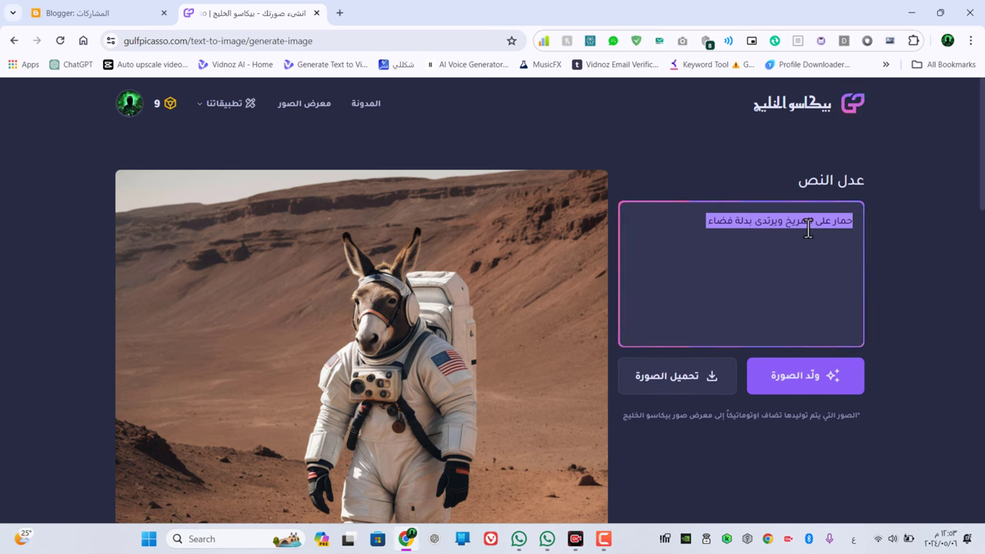
text(طفل صغ)
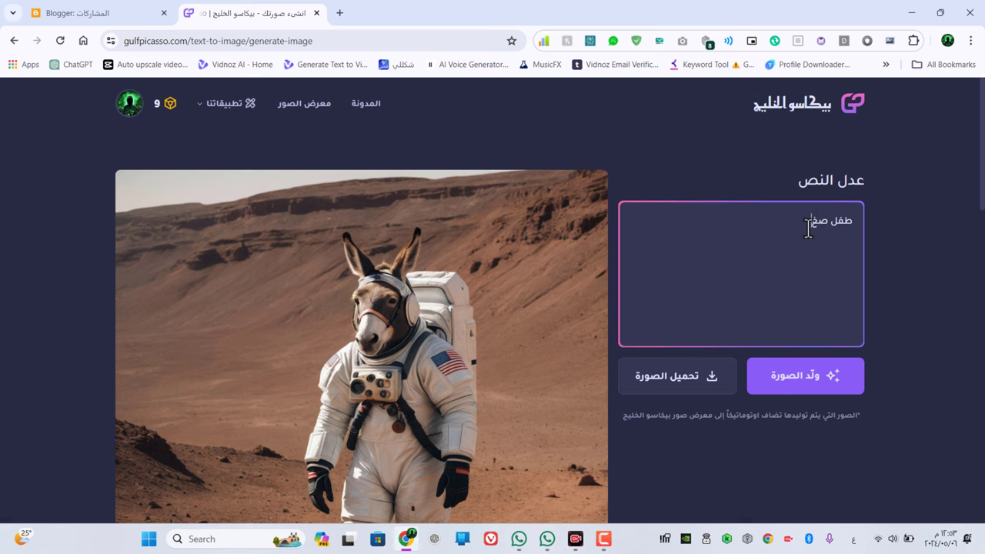
text(ير امام التلفاز وبجوار القطة الصغي)
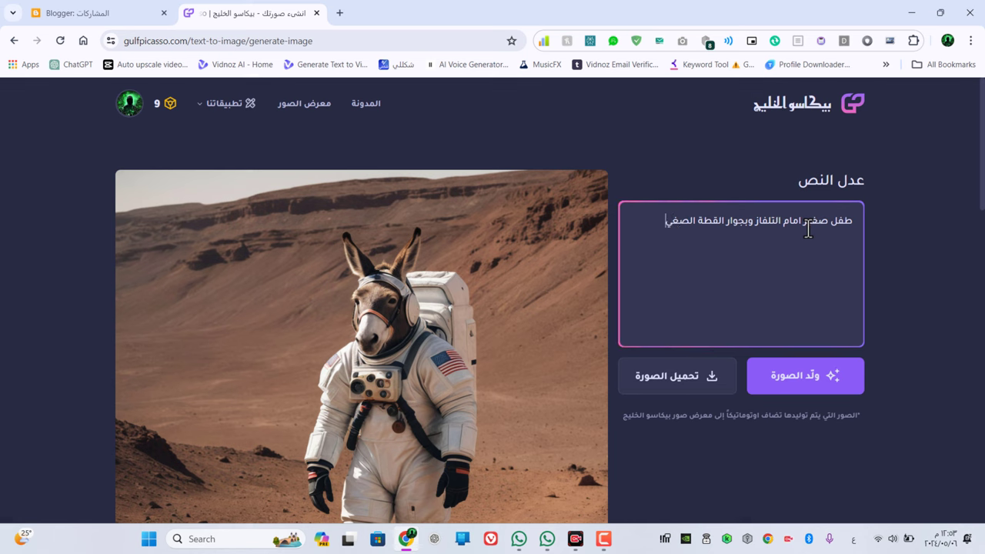
text(رة)
click(786, 375)
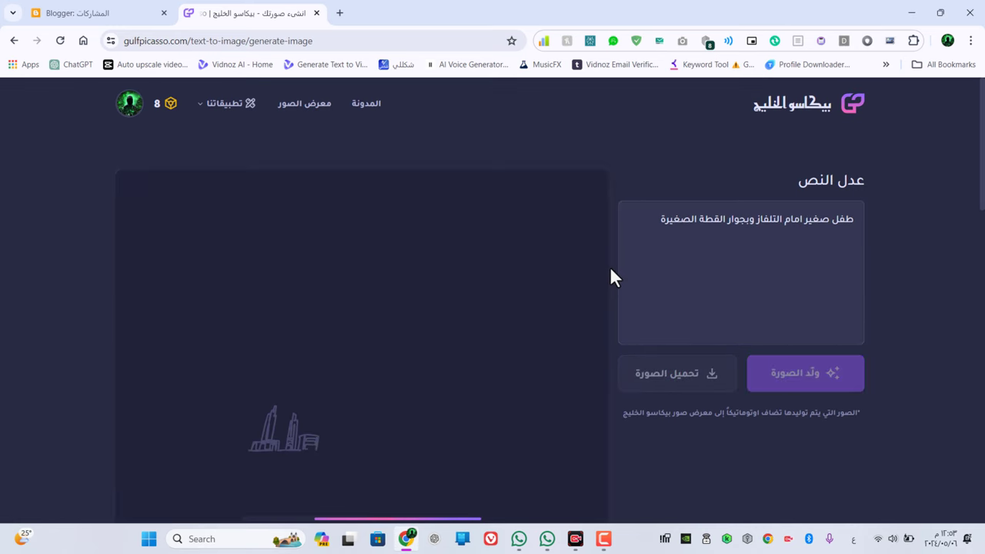
scroll(610, 270, down, 1)
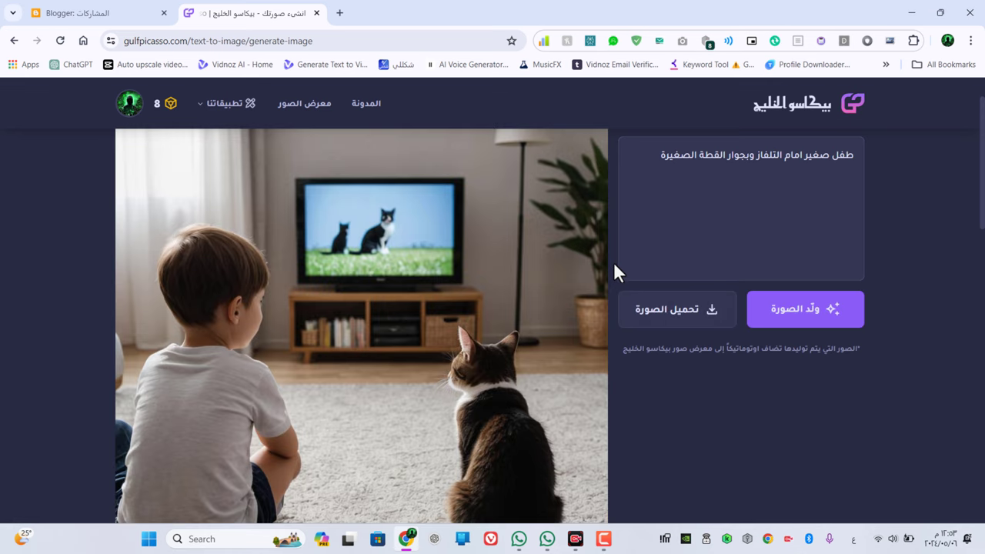
scroll(615, 266, down, 1)
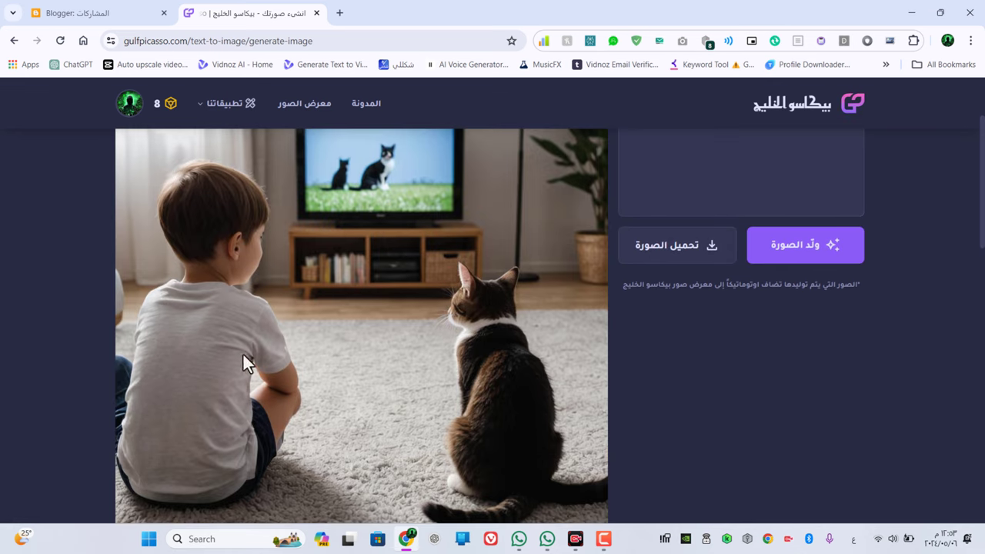
scroll(294, 369, up, 2)
scroll(416, 290, down, 2)
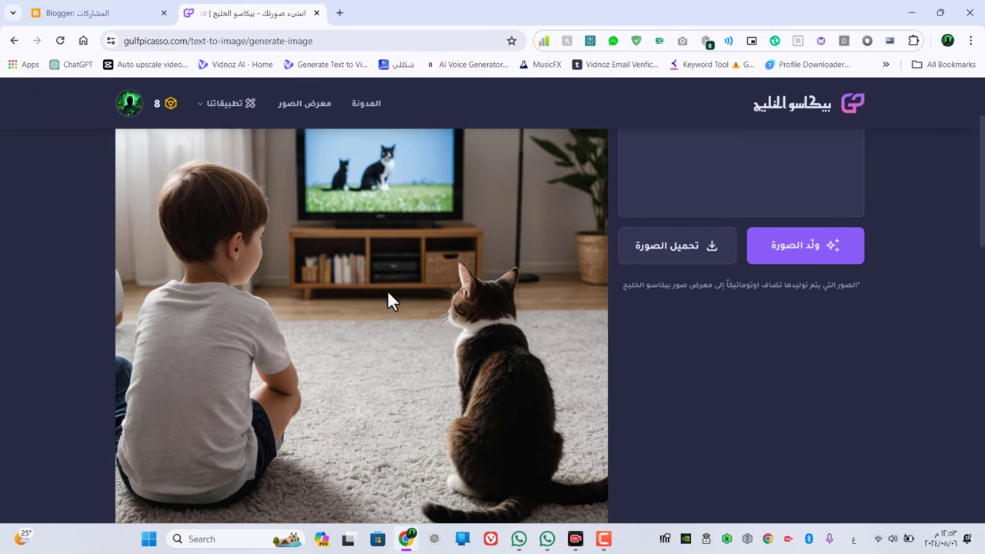
scroll(461, 308, down, 1)
scroll(527, 416, up, 3)
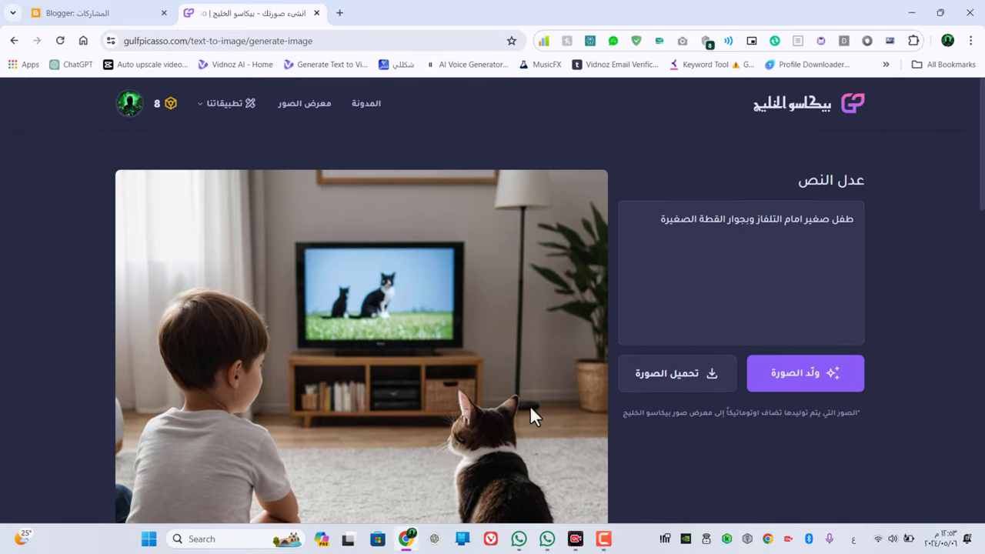
scroll(532, 414, down, 1)
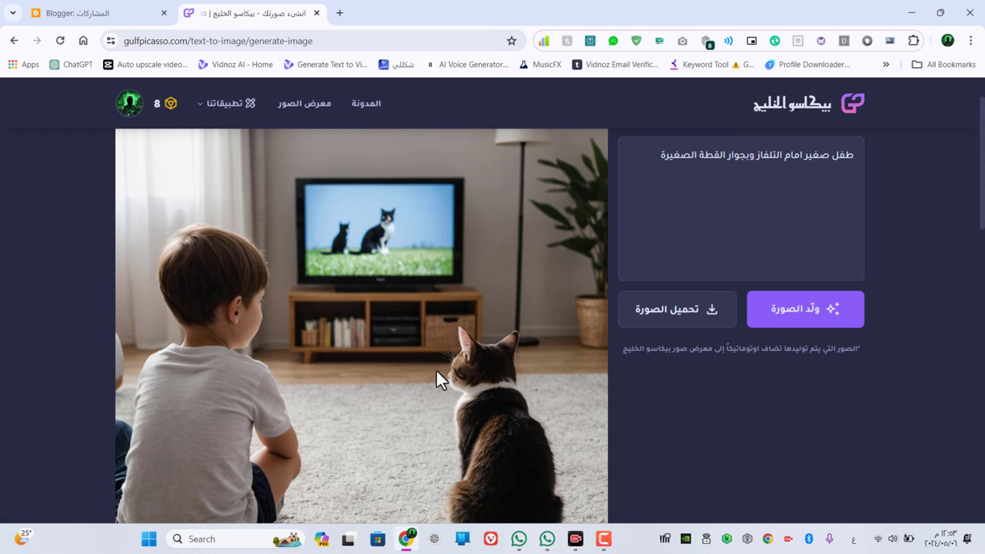
scroll(436, 369, down, 7)
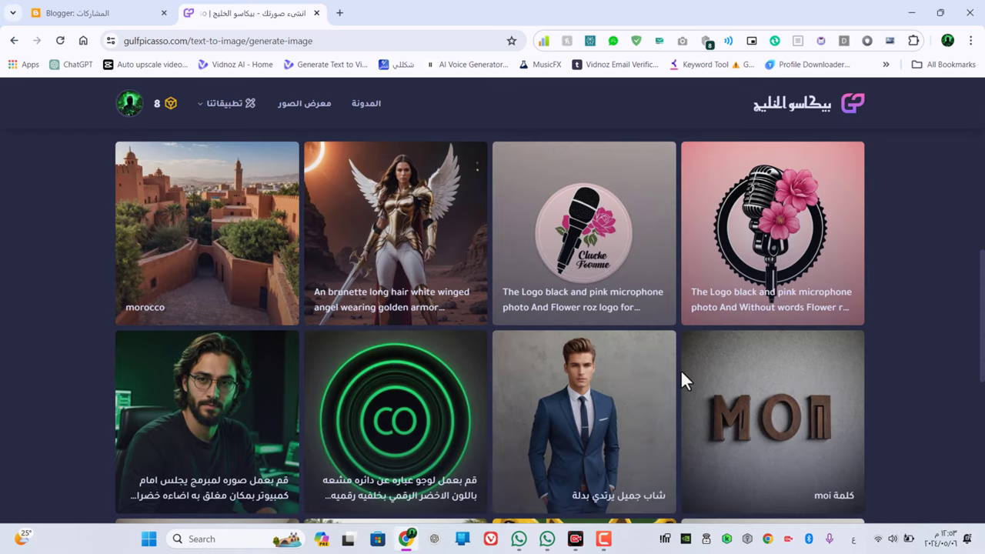
scroll(680, 370, down, 6)
scroll(682, 382, up, 3)
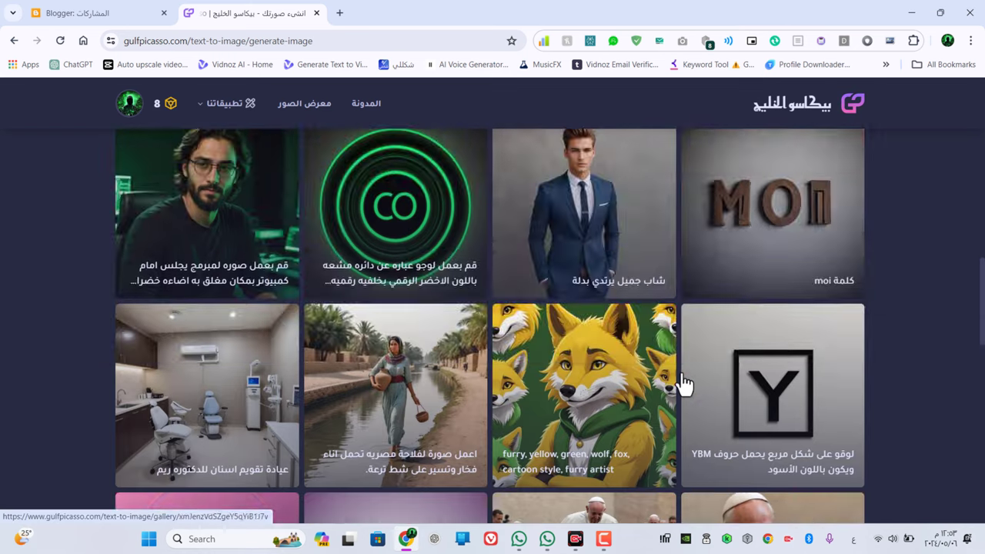
scroll(682, 383, up, 10)
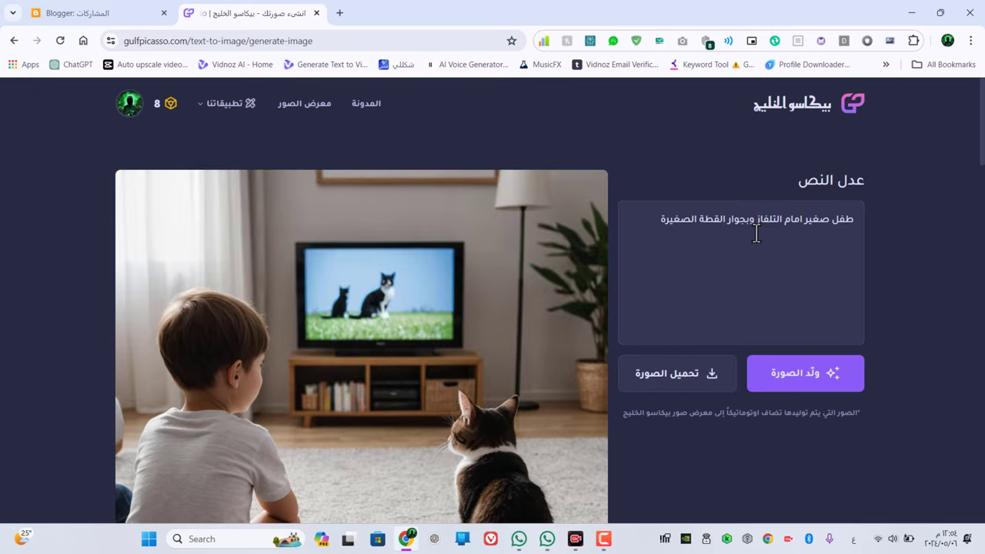
Replace the cat prompt with 'شكل الاهرامات المصرية سنة 2050'
triple_click(757, 233)
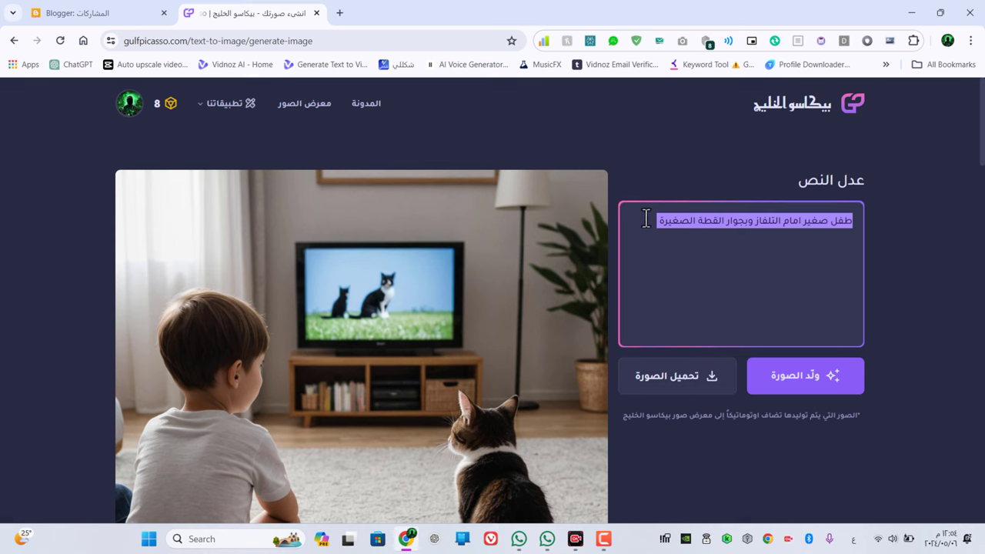
text(شكل ال)
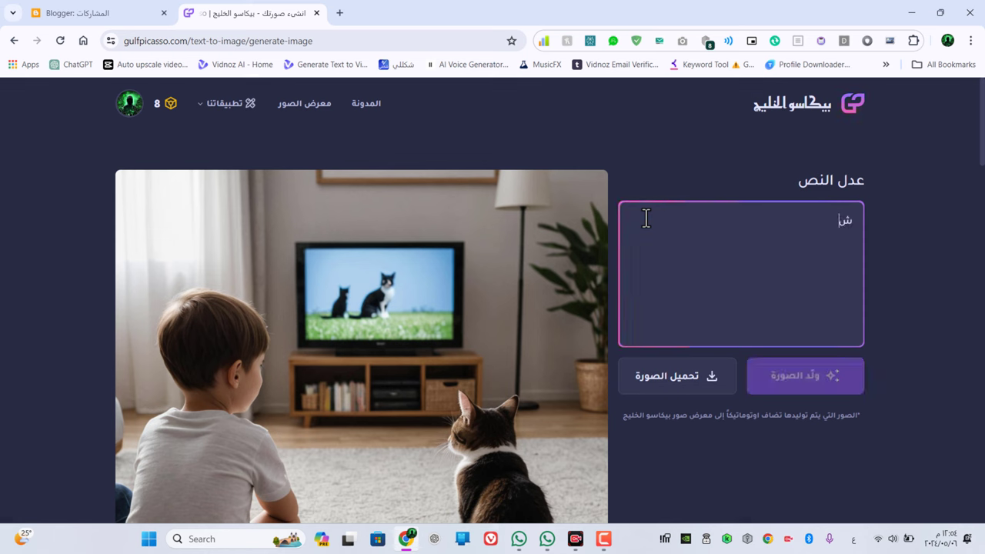
text(ام)
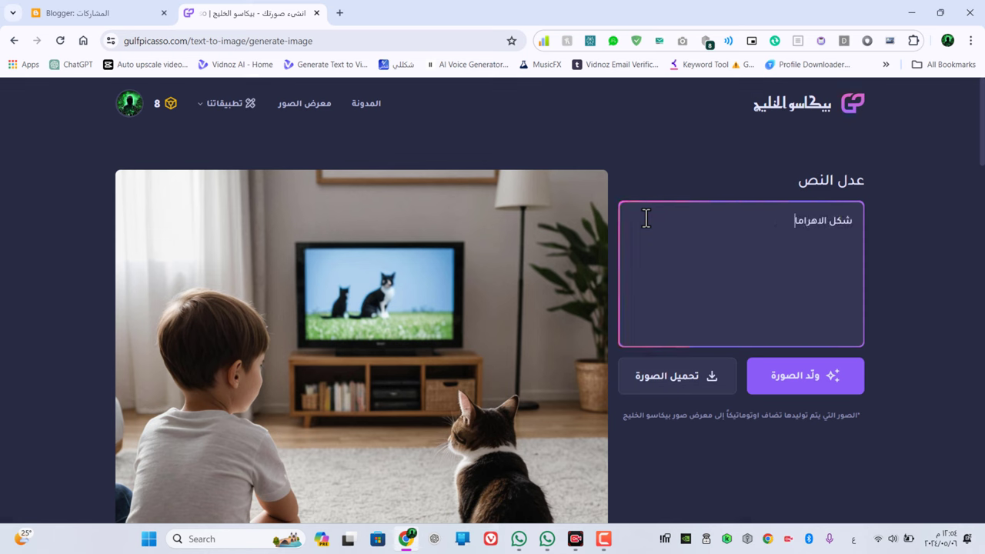
text(ات المصرية سنة 20250)
key(BackSpace)
key(BackSpace)
key(BackSpace)
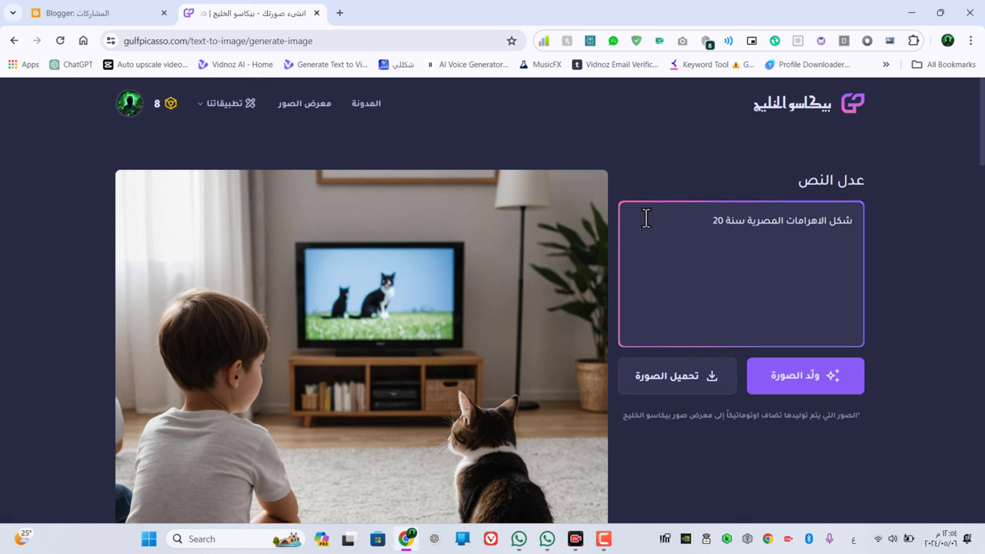
text(50)
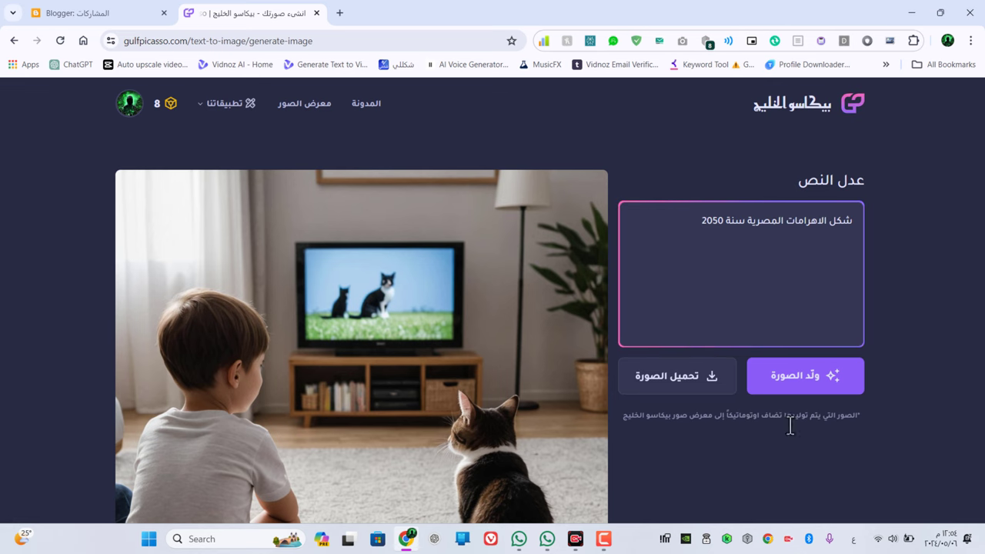
Generate the Egyptian pyramids image and glance over the result
click(836, 387)
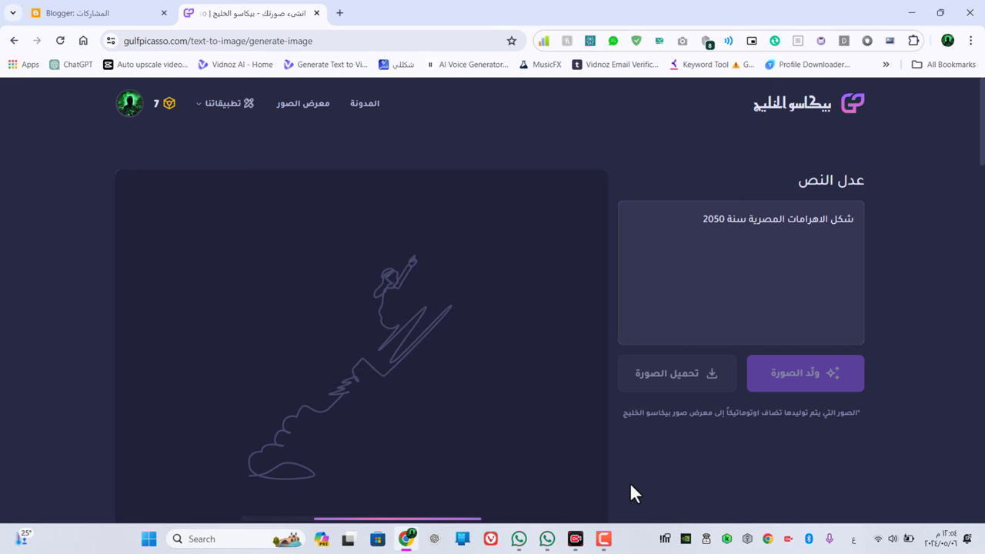
scroll(638, 482, down, 2)
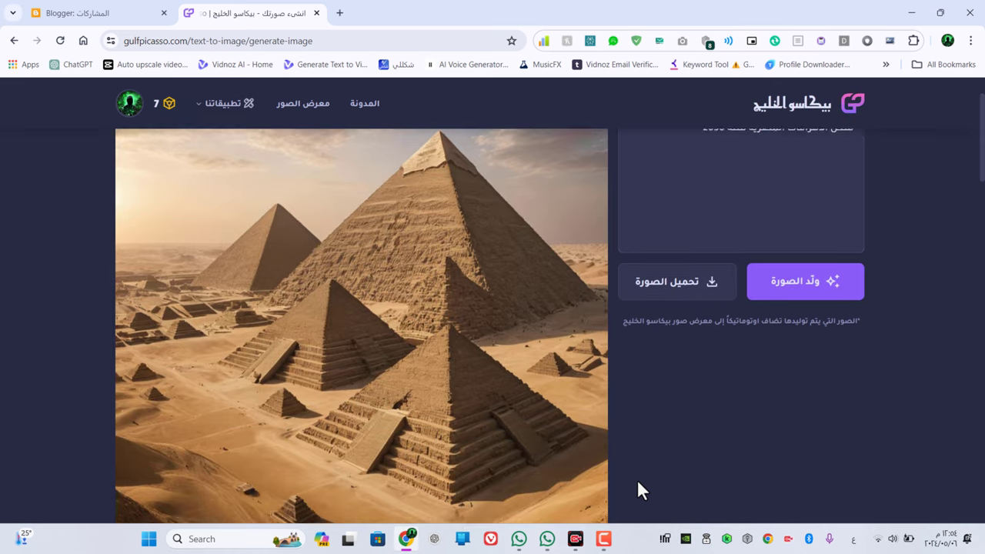
scroll(637, 482, up, 2)
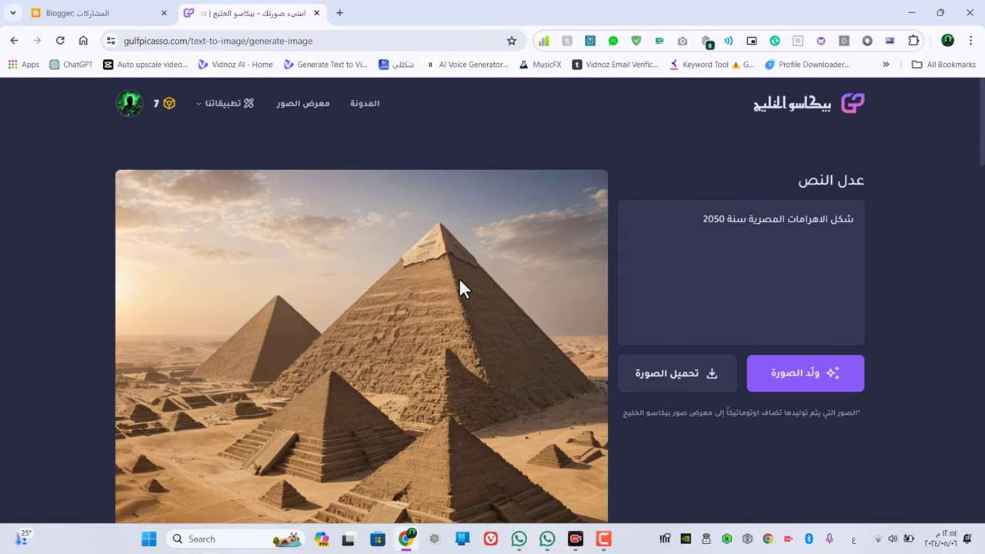
Replace the prompt with 'الاهرامات بجوار نهر النيل والاشجار'
scroll(459, 285, down, 4)
scroll(277, 331, up, 2)
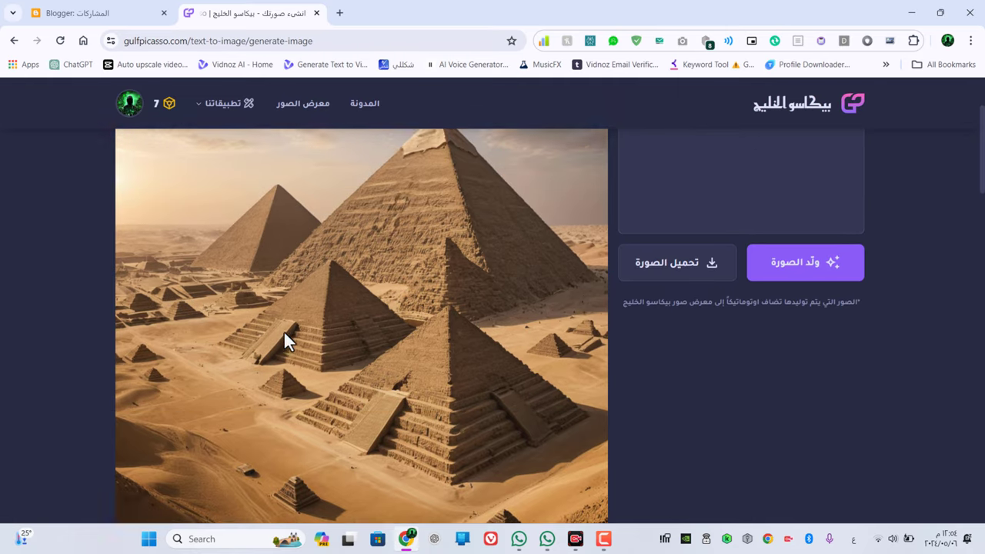
scroll(285, 342, up, 1)
triple_click(756, 170)
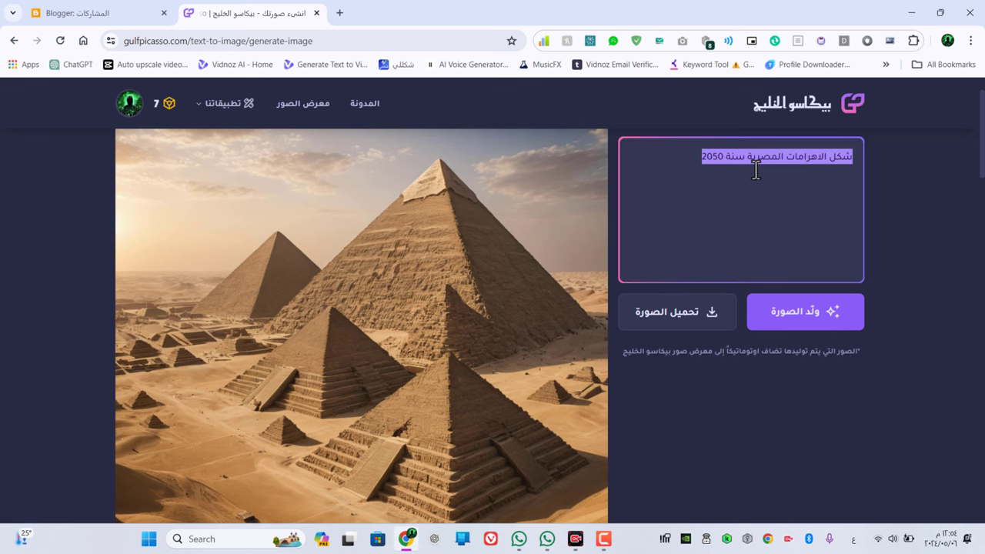
key(BackSpace)
text(الاهراما)
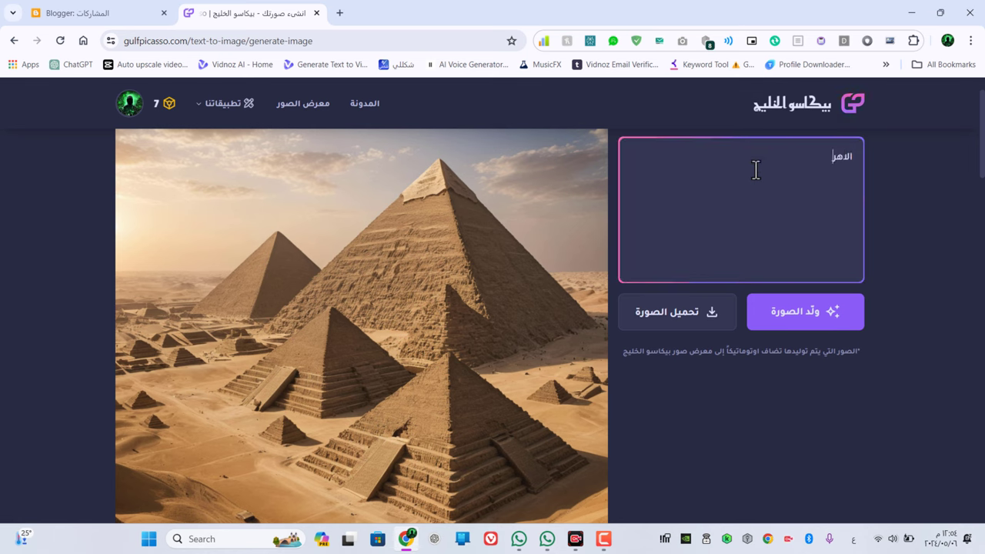
text(ت بجوار نهر النيل والاشجار)
Generate the pyramids-beside-the-Nile image and scroll through the result
key(Return)
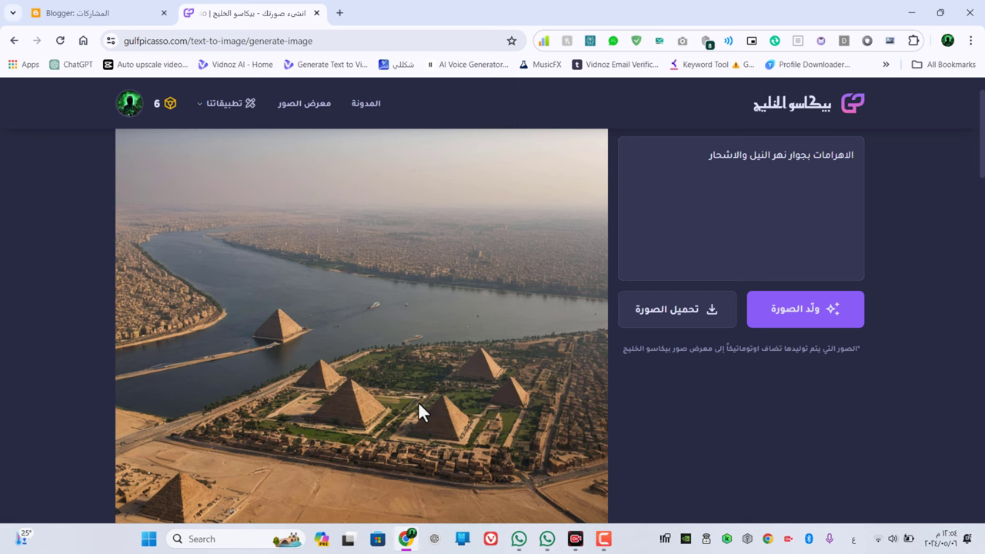
scroll(508, 386, down, 1)
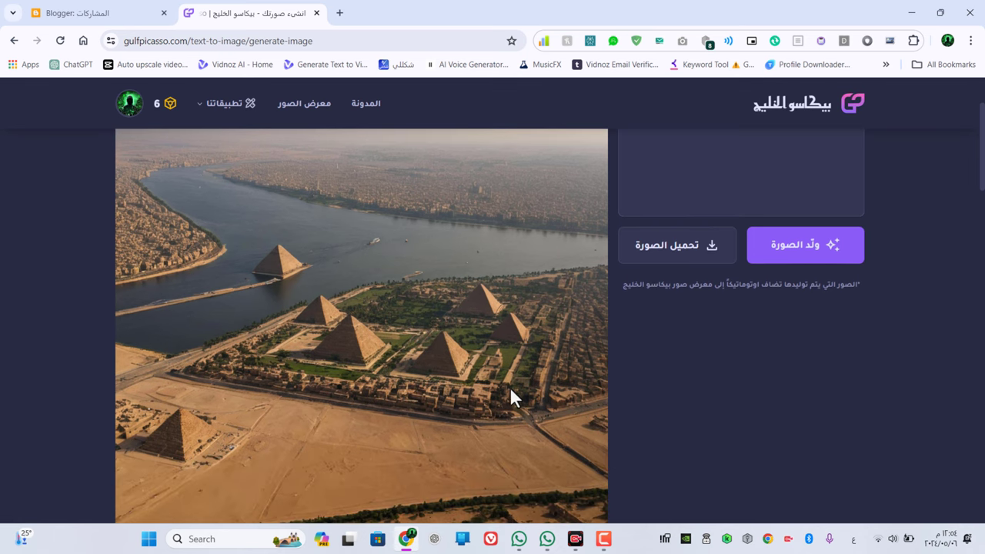
scroll(527, 358, up, 2)
scroll(528, 359, down, 7)
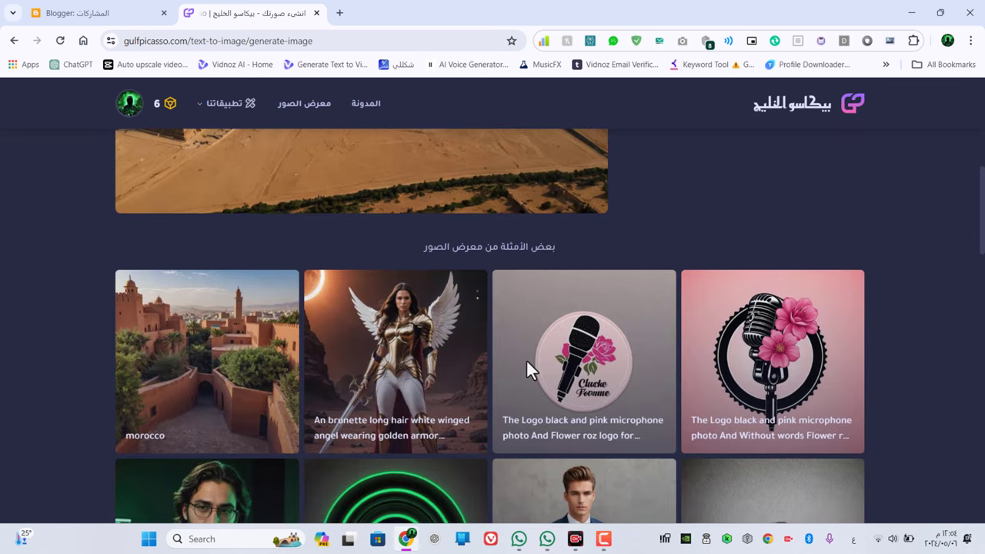
scroll(527, 360, up, 5)
scroll(529, 372, up, 2)
triple_click(725, 219)
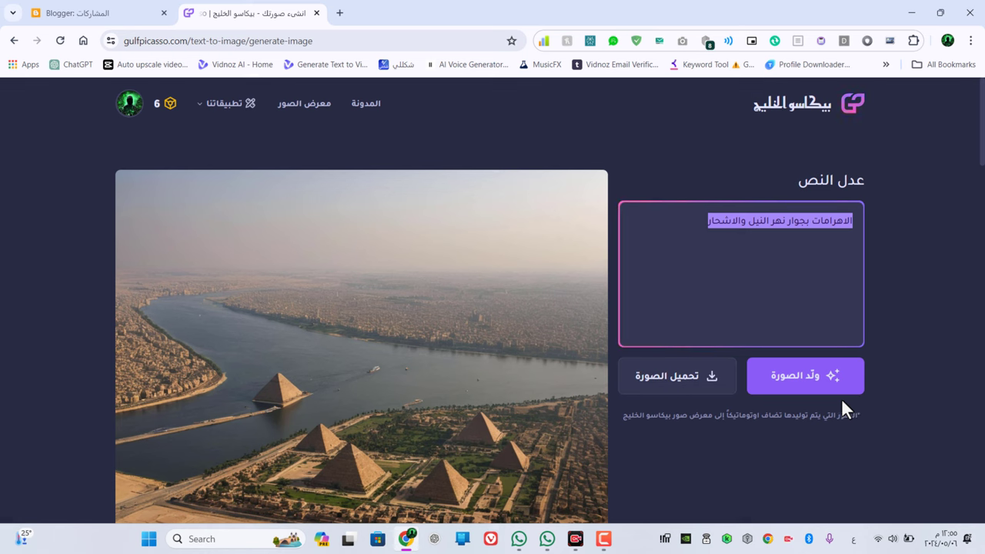
Enter the classroom prompt 'فصل به مجموعة من الطلاب والمدرسة يشرح لهم'
text(فصل بم)
key(BackSpace)
text(ه مجموعة من الطلاب والمدرسة)
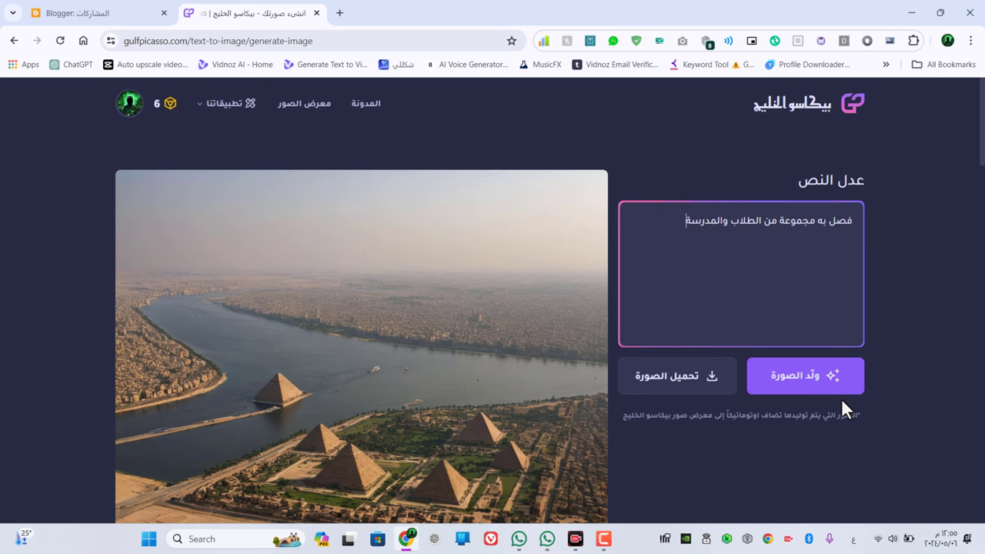
text( يشرح لم)
text(م)
Generate the classroom image and scroll to inspect it
click(842, 397)
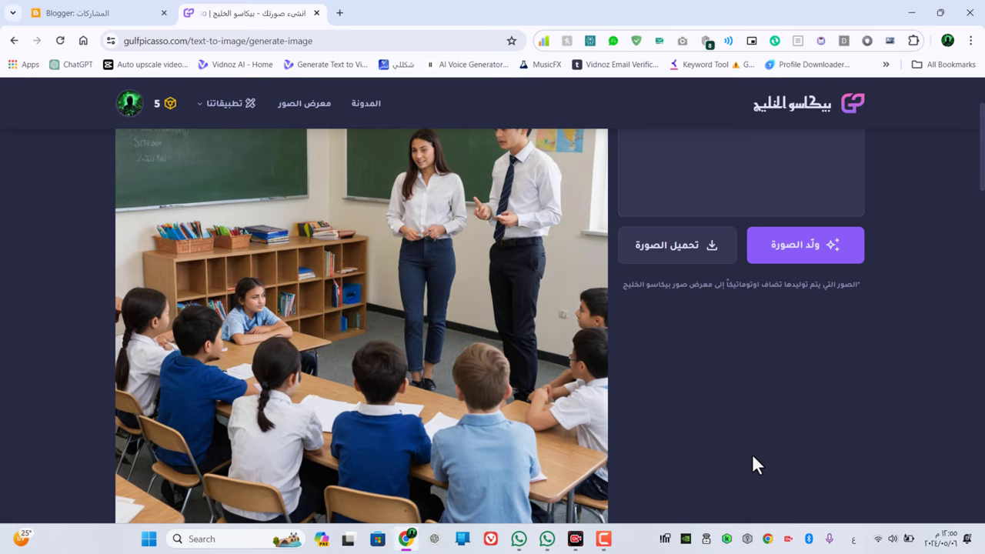
scroll(754, 461, down, 2)
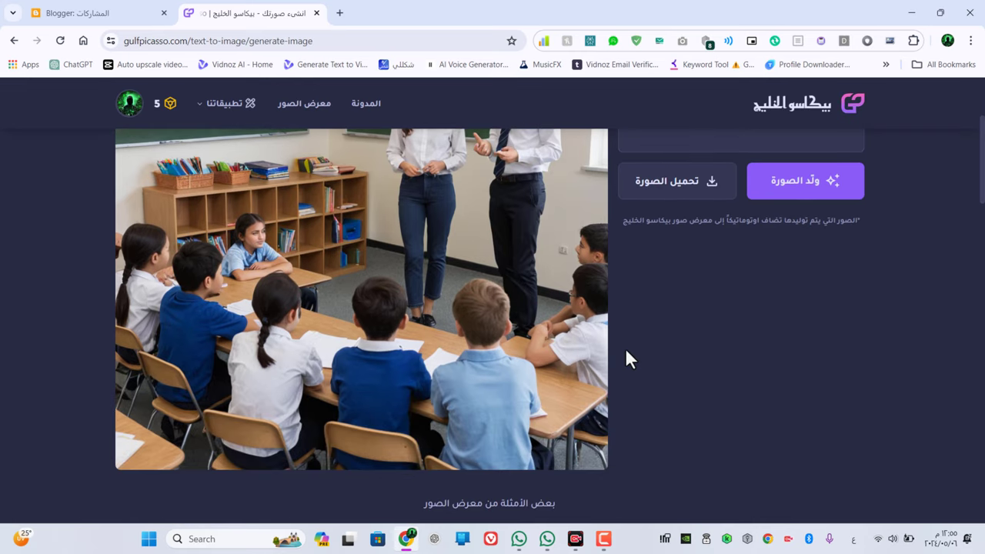
scroll(458, 316, up, 1)
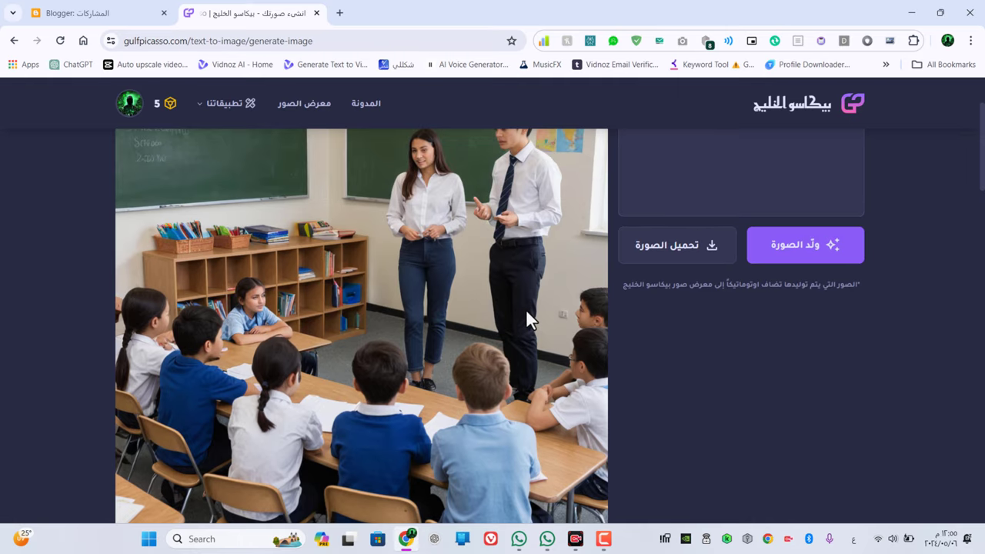
scroll(526, 308, up, 2)
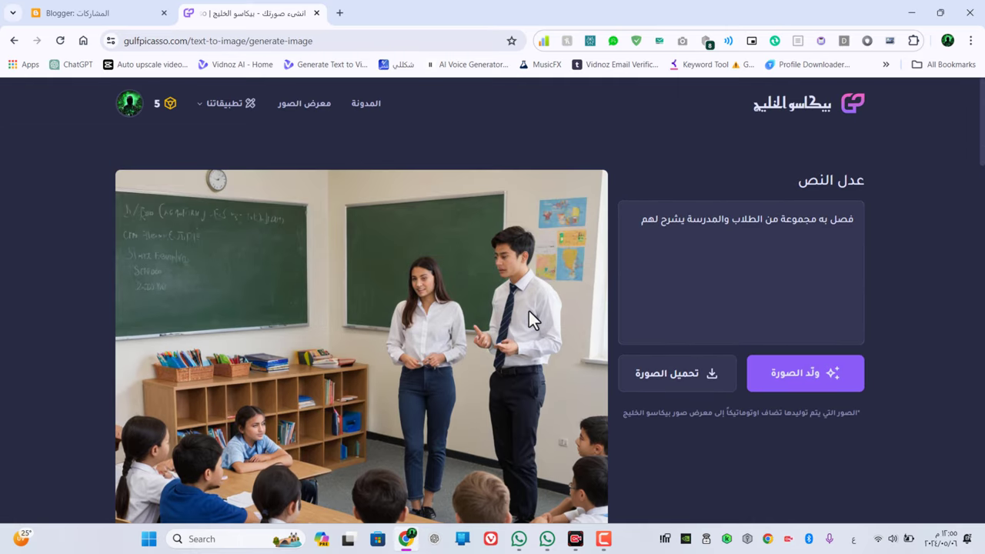
scroll(529, 311, down, 6)
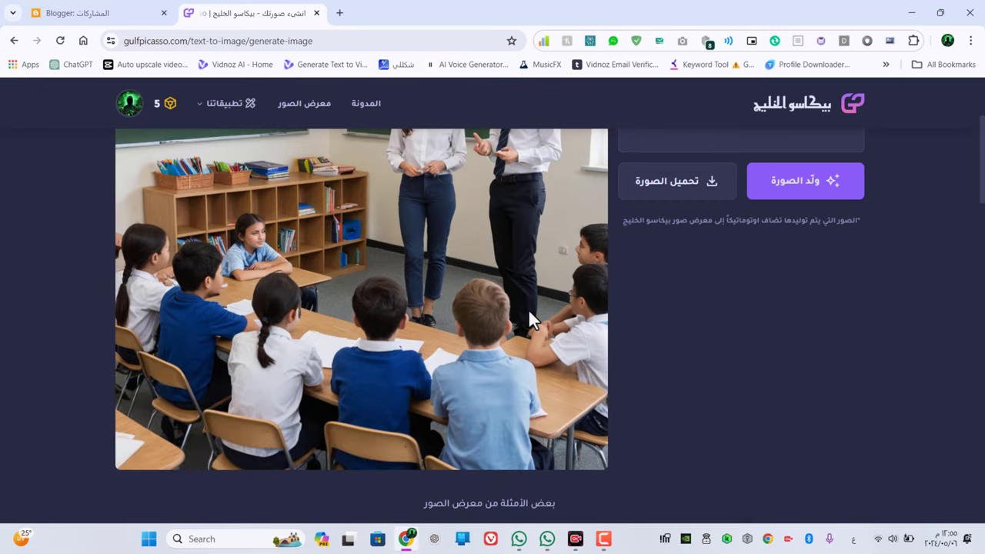
scroll(631, 323, up, 4)
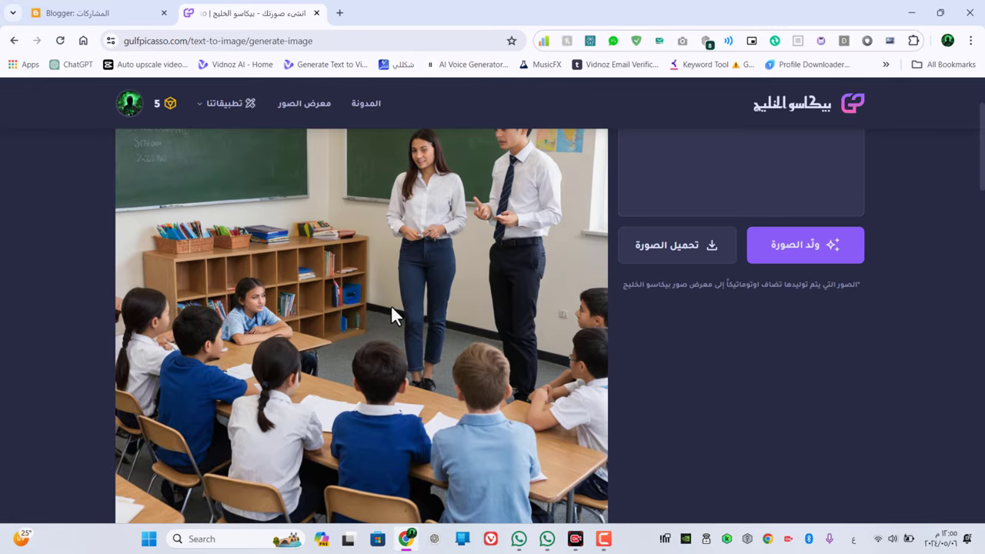
scroll(391, 307, up, 2)
scroll(377, 281, down, 5)
scroll(589, 309, down, 3)
scroll(643, 324, up, 8)
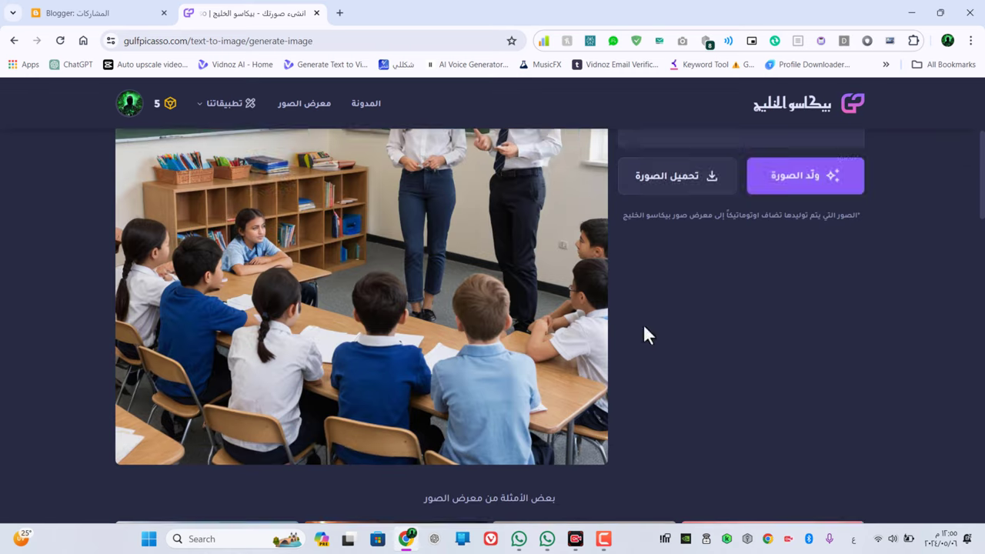
click(770, 242)
Replace the prompt with 'شعار او لوجو لشركة تسويق الكترونى باسم nasr'
key(ctrl+a)
text(سعا)
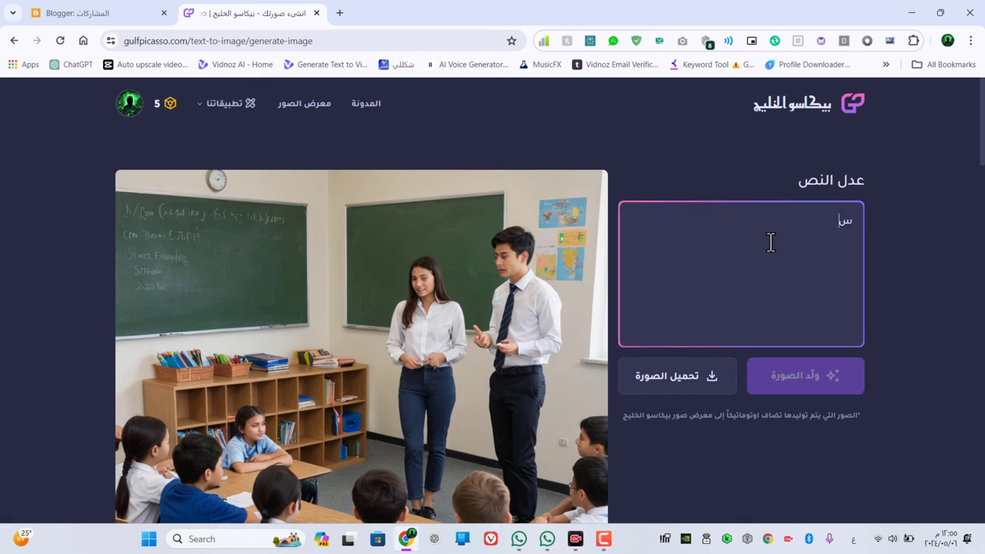
key(BackSpace)
key(BackSpace)
key(BackSpace)
text(شعار او ل)
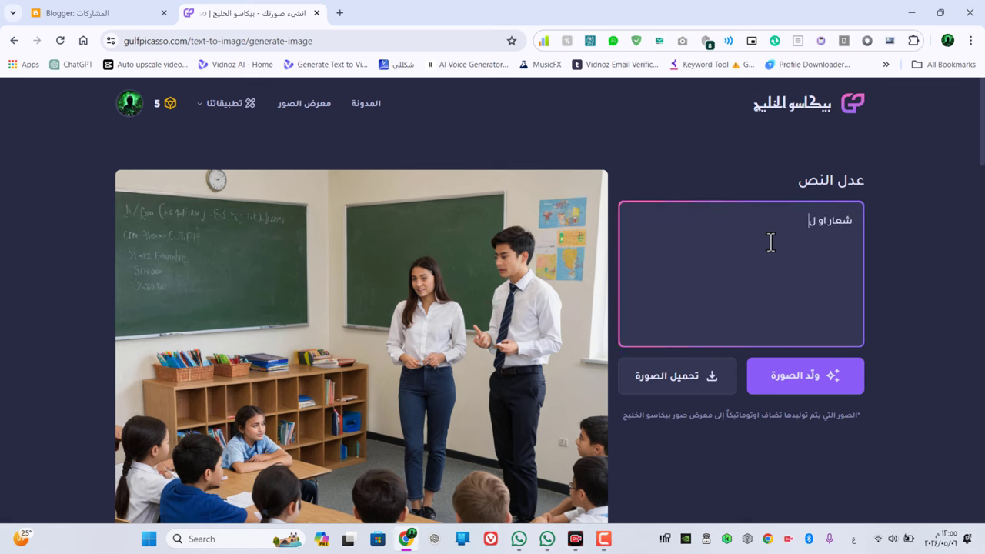
text(وجو لشركة تسويق الكترونى باسم)
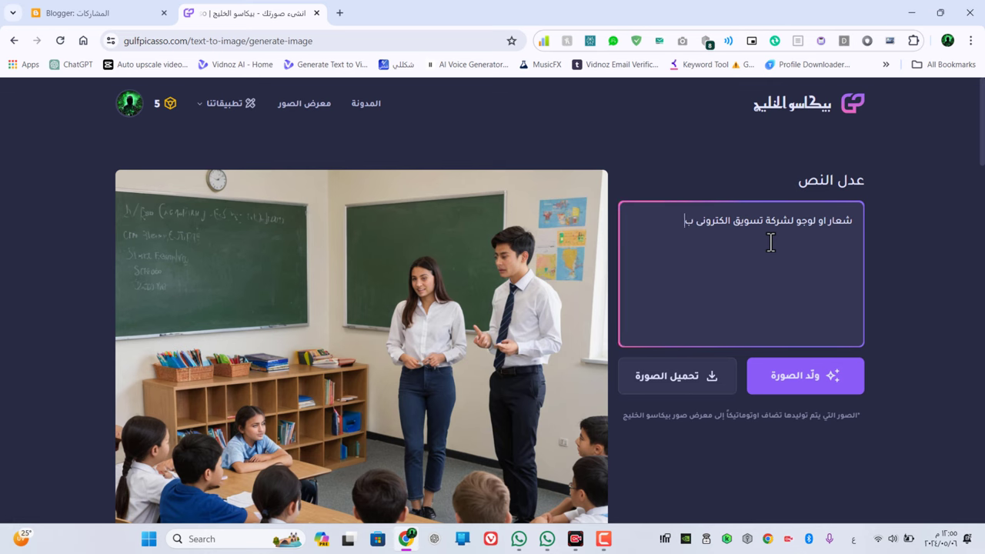
text( nasr)
Generate the e-marketing logo image and scroll to review the result
click(829, 390)
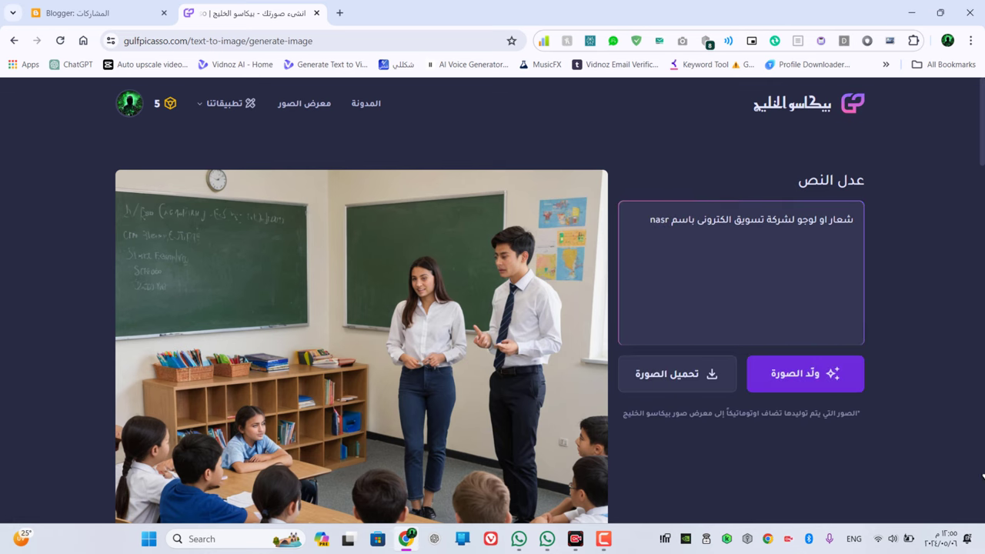
scroll(655, 312, down, 1)
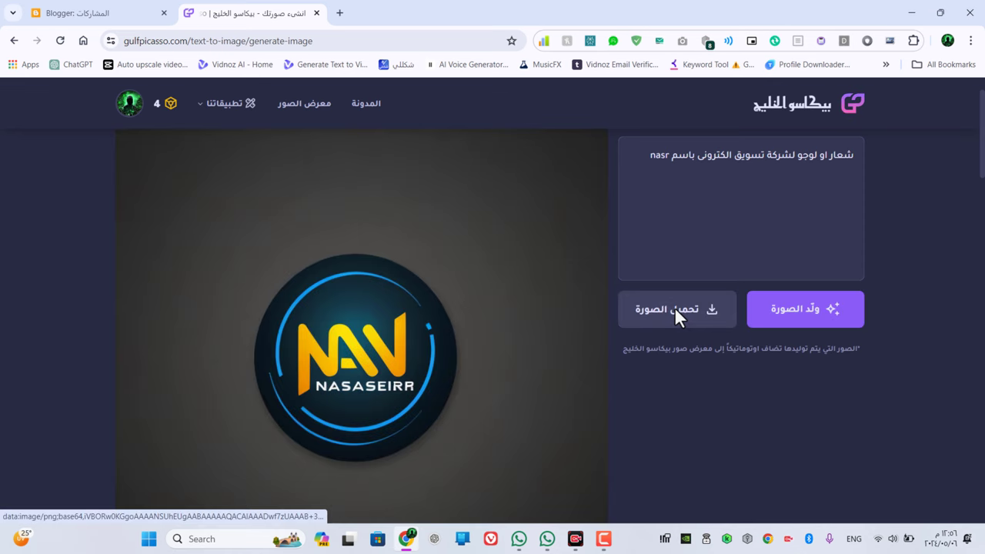
scroll(488, 260, down, 1)
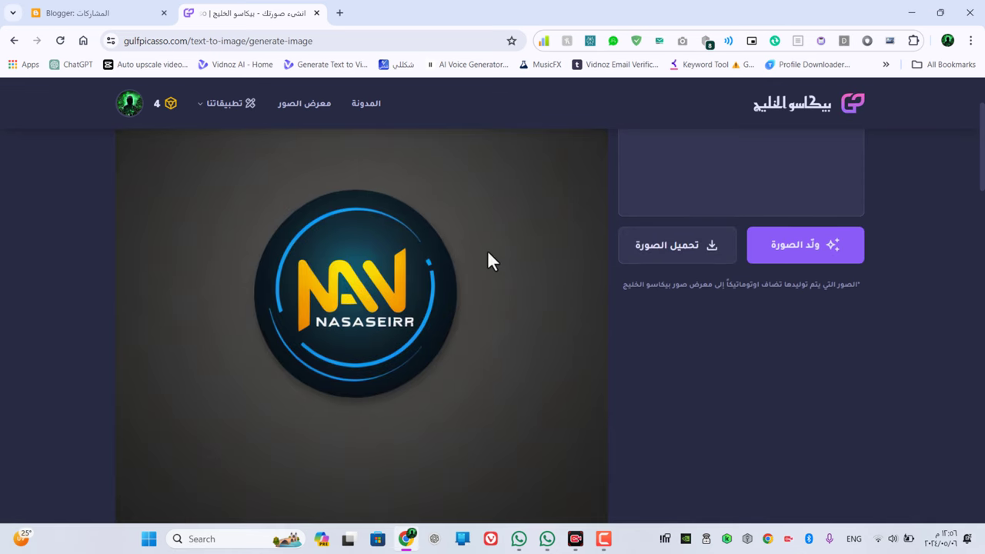
scroll(499, 312, up, 2)
scroll(326, 351, down, 5)
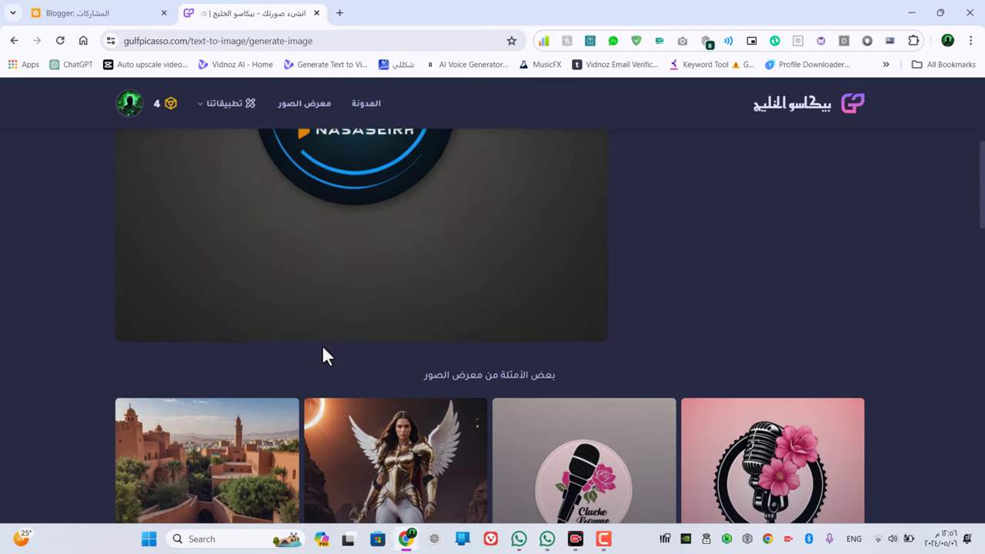
scroll(529, 435, up, 3)
scroll(530, 436, up, 2)
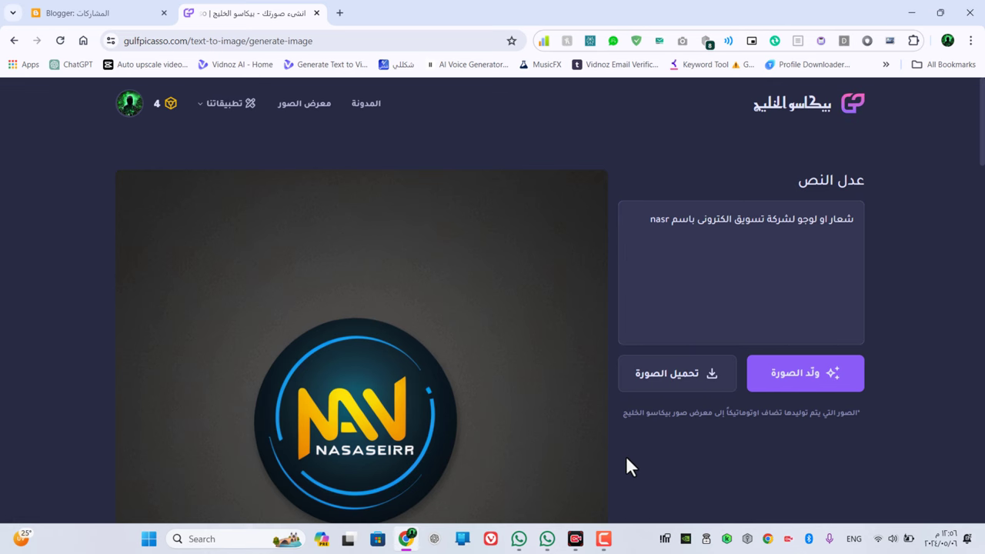
scroll(627, 462, down, 3)
scroll(600, 458, up, 3)
Browse the public gallery and open the glowing lamp image
click(304, 105)
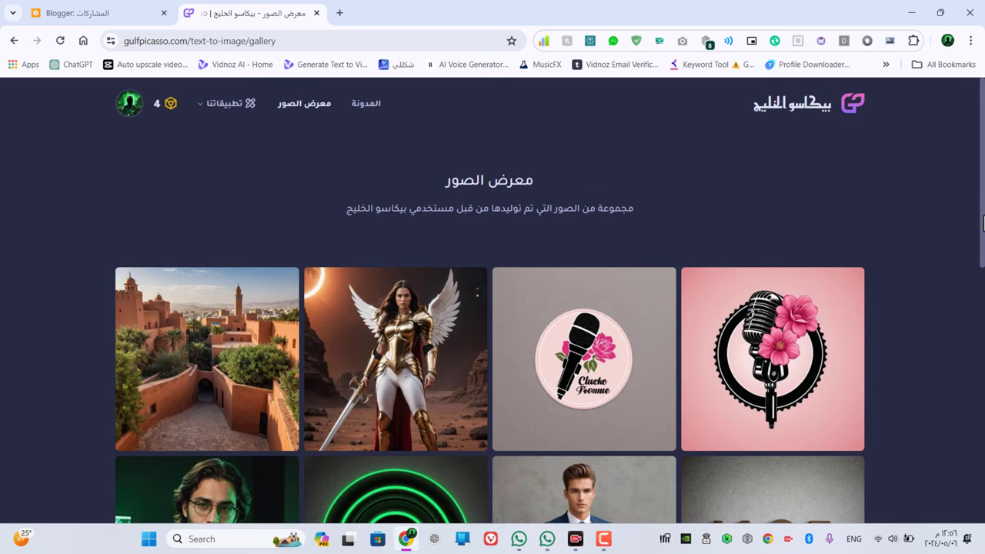
scroll(984, 223, down, 1)
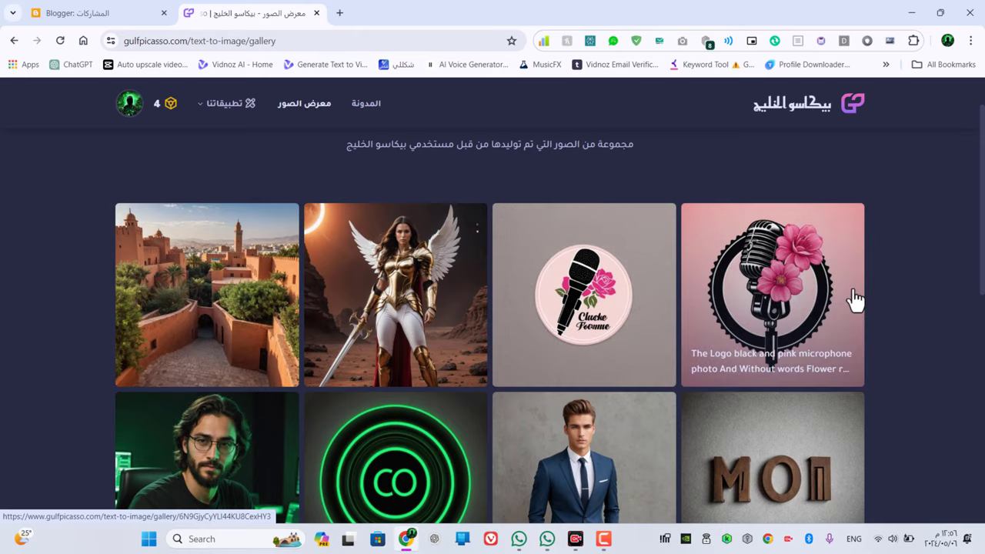
scroll(439, 297, down, 4)
scroll(588, 337, down, 3)
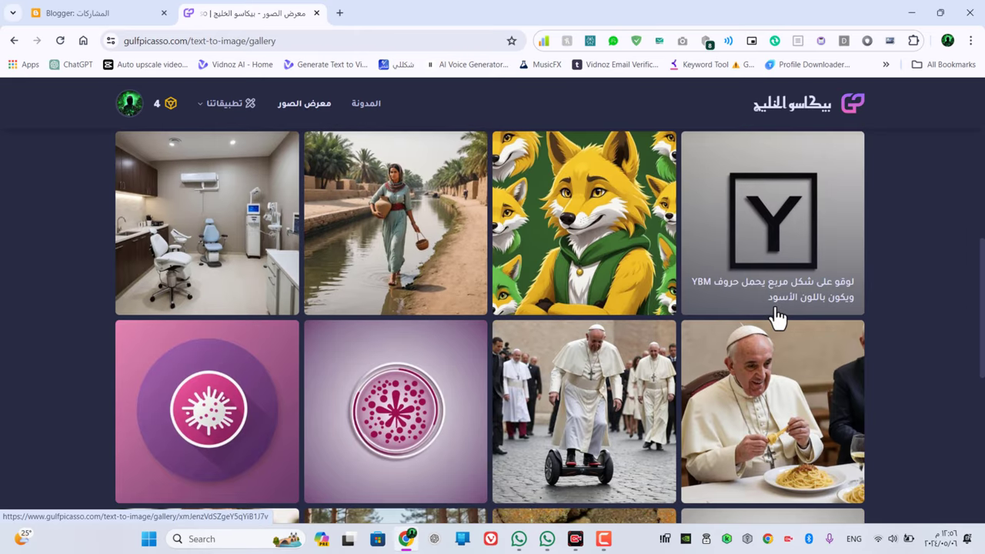
scroll(777, 316, down, 6)
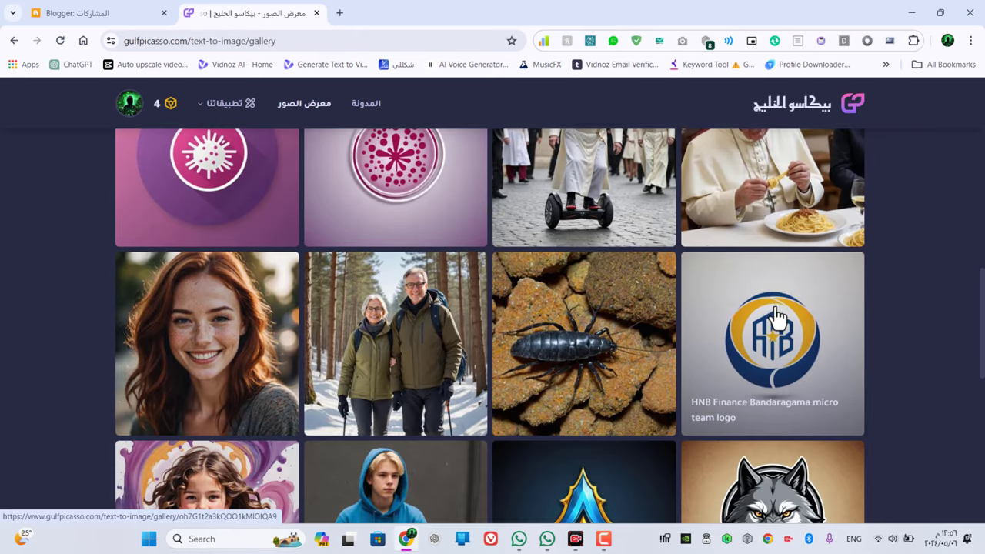
scroll(389, 451, down, 4)
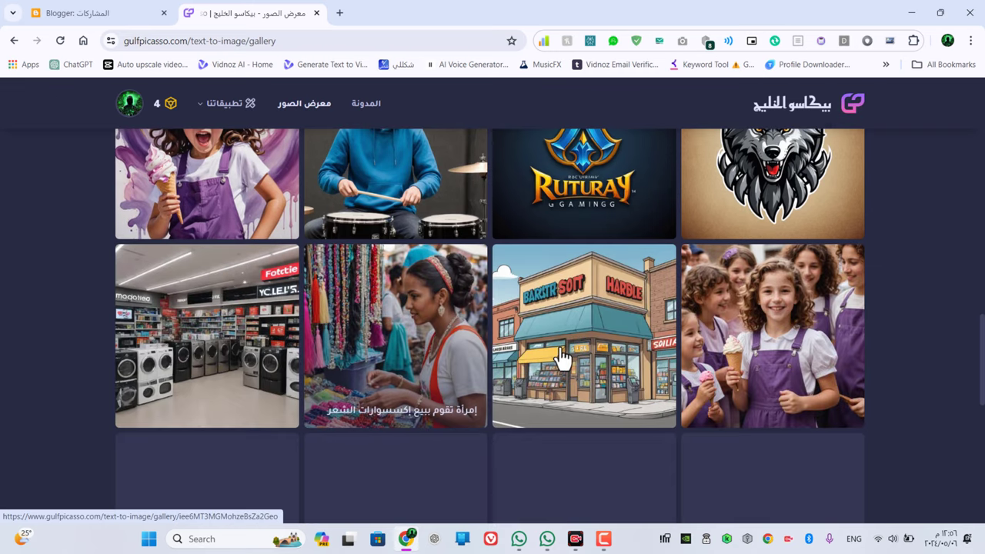
scroll(620, 359, down, 4)
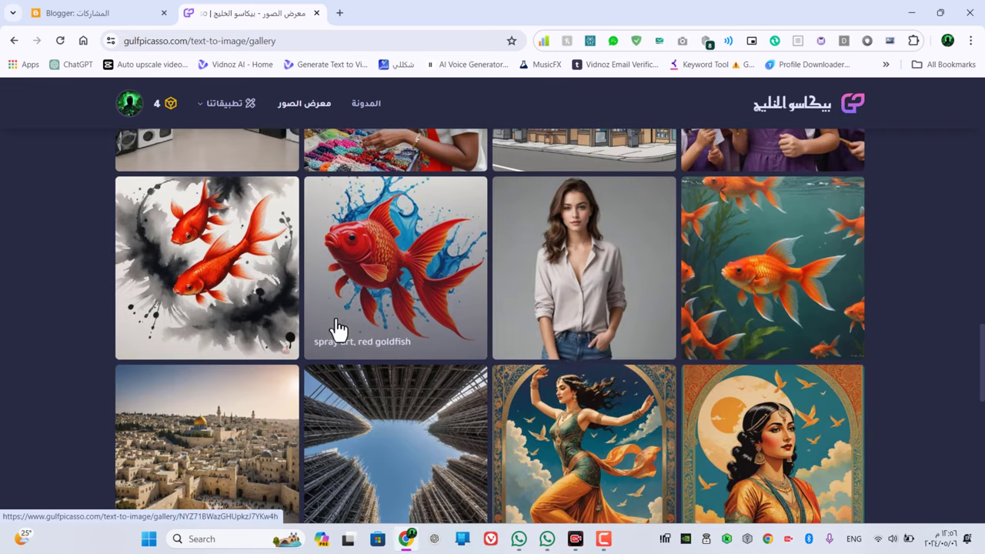
scroll(334, 330, down, 4)
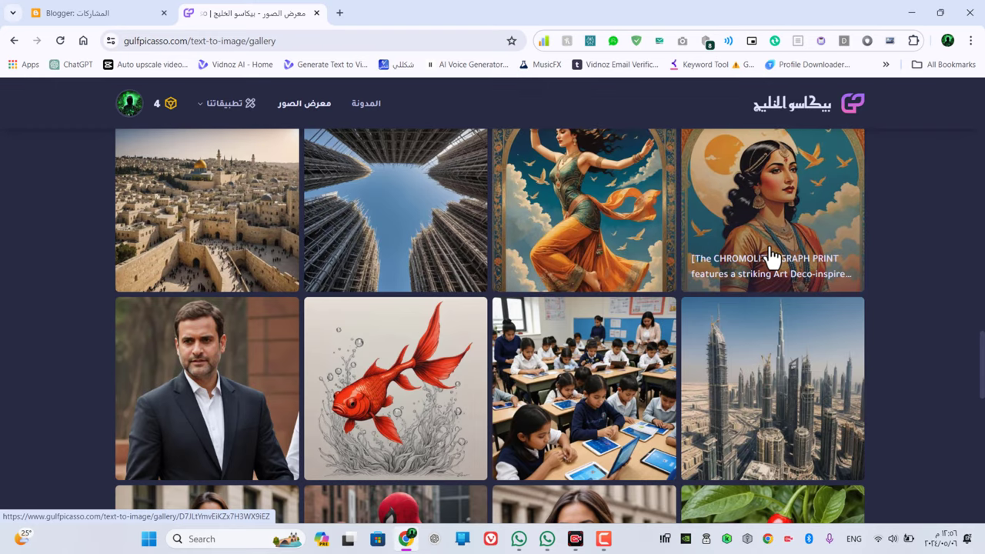
scroll(771, 257, down, 2)
scroll(439, 275, down, 3)
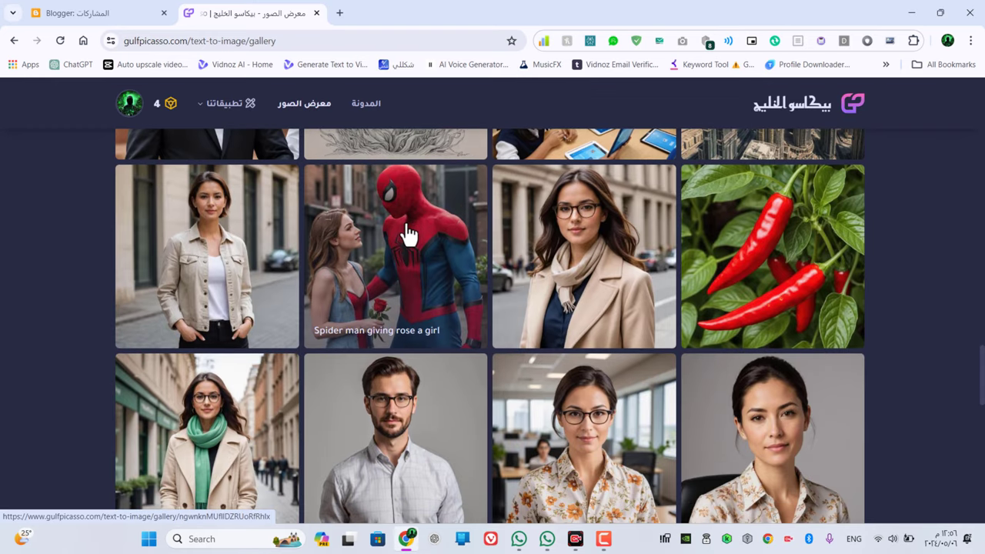
scroll(511, 258, down, 1)
scroll(539, 269, down, 6)
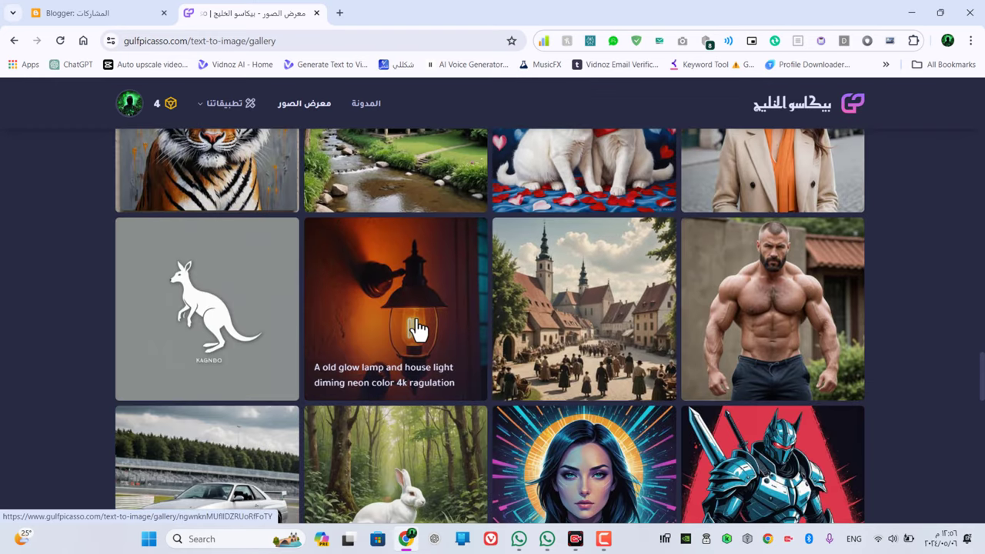
click(458, 332)
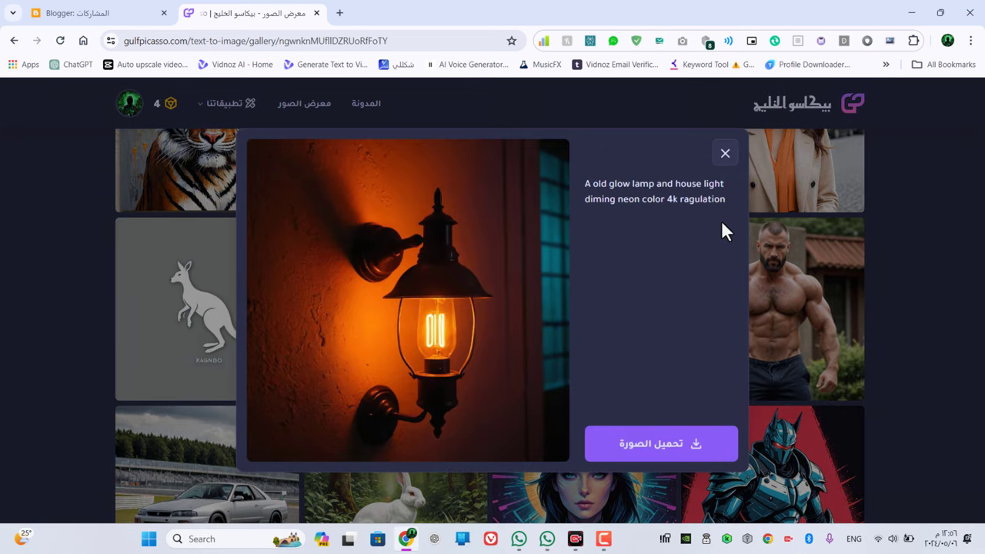
Copy the lamp image's prompt and paste it into the text-to-image prompt box
triple_click(682, 188)
right_click(682, 193)
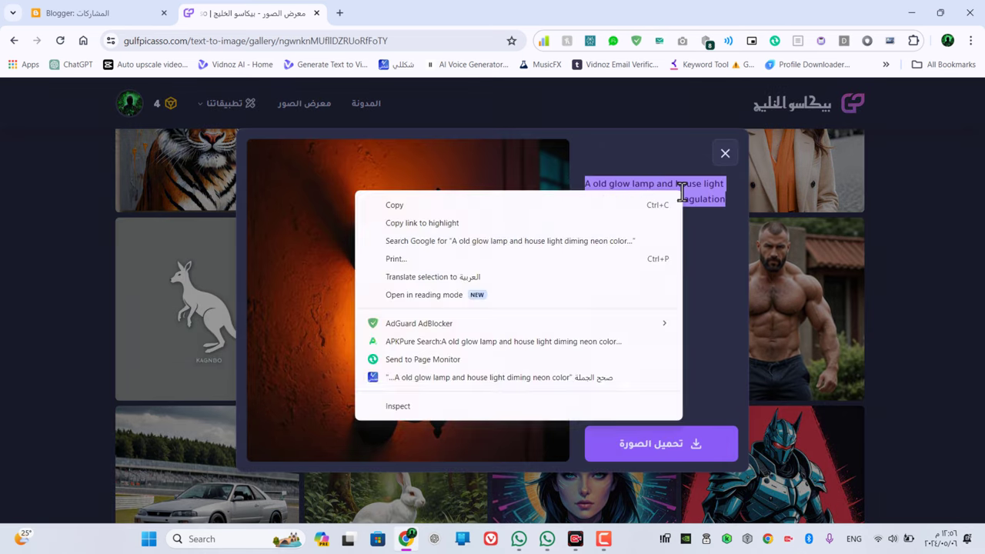
click(584, 205)
click(725, 154)
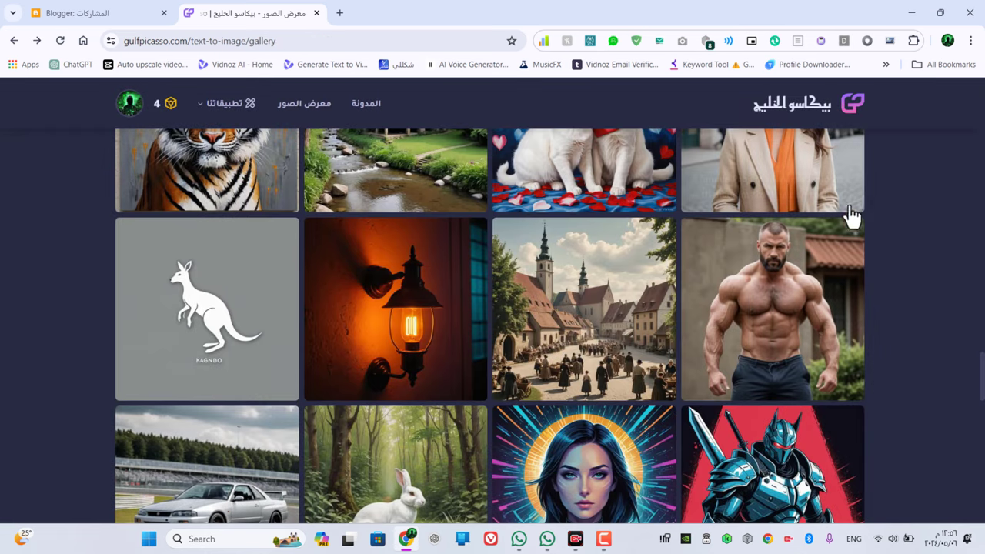
click(851, 108)
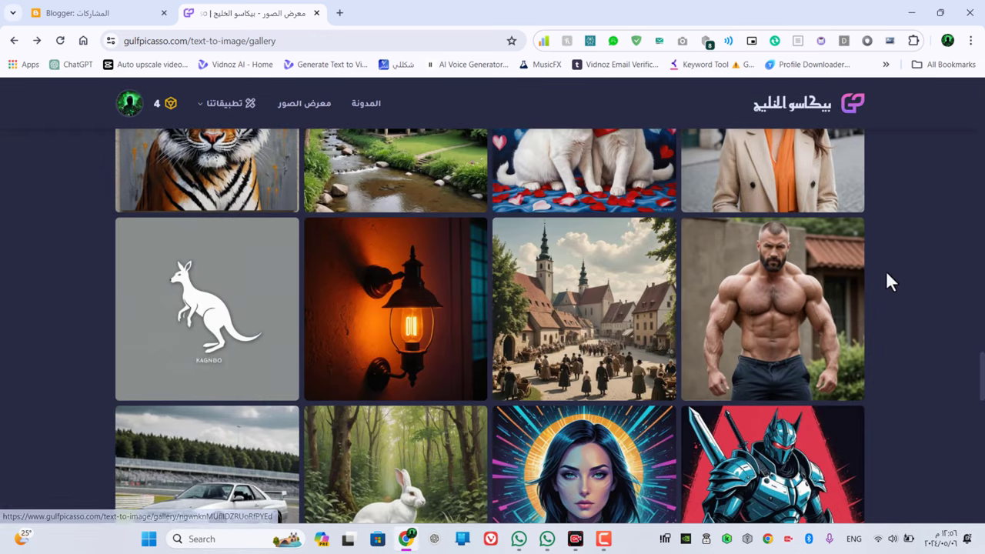
click(508, 391)
right_click(555, 274)
click(593, 160)
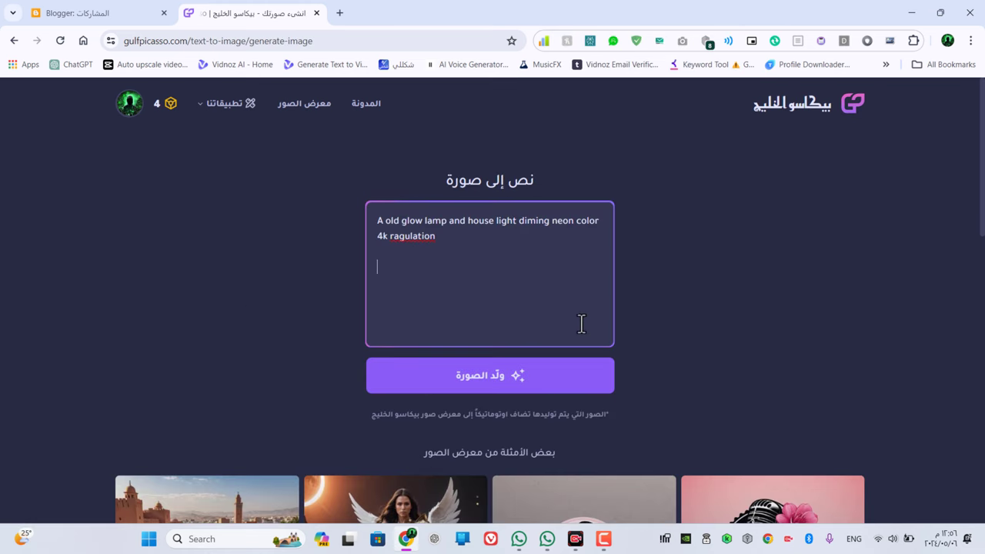
Generate the old glowing wall lamp image from the pasted prompt and review it
click(553, 391)
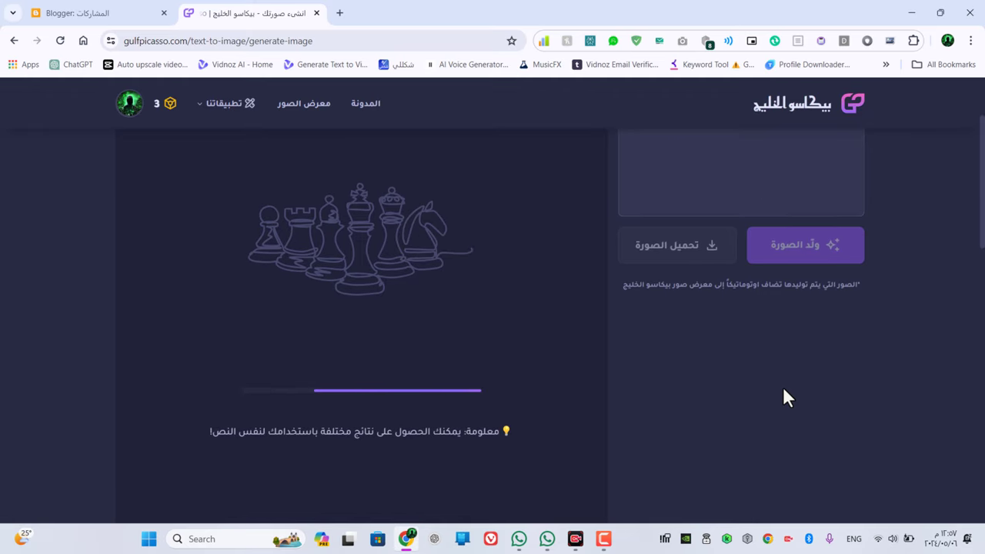
scroll(517, 352, down, 3)
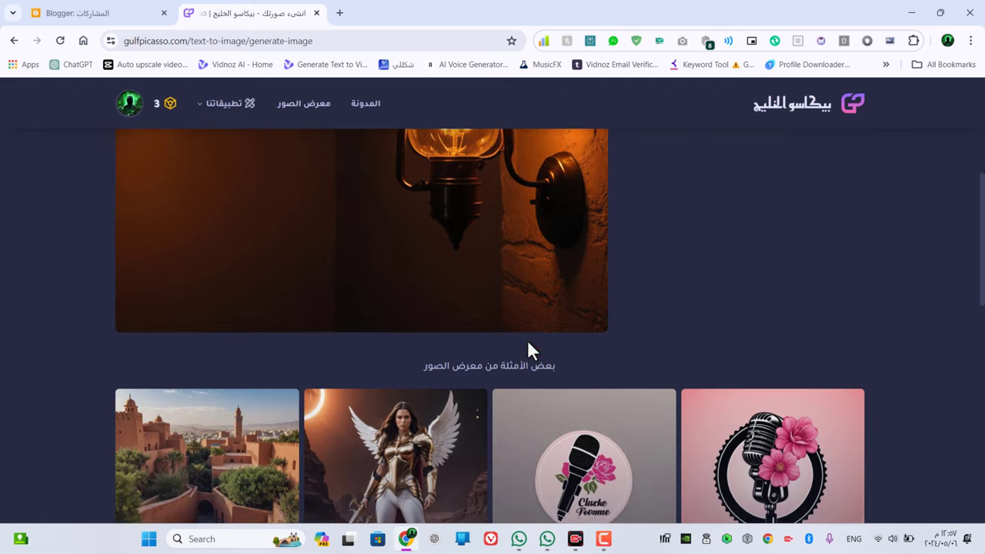
scroll(528, 347, up, 4)
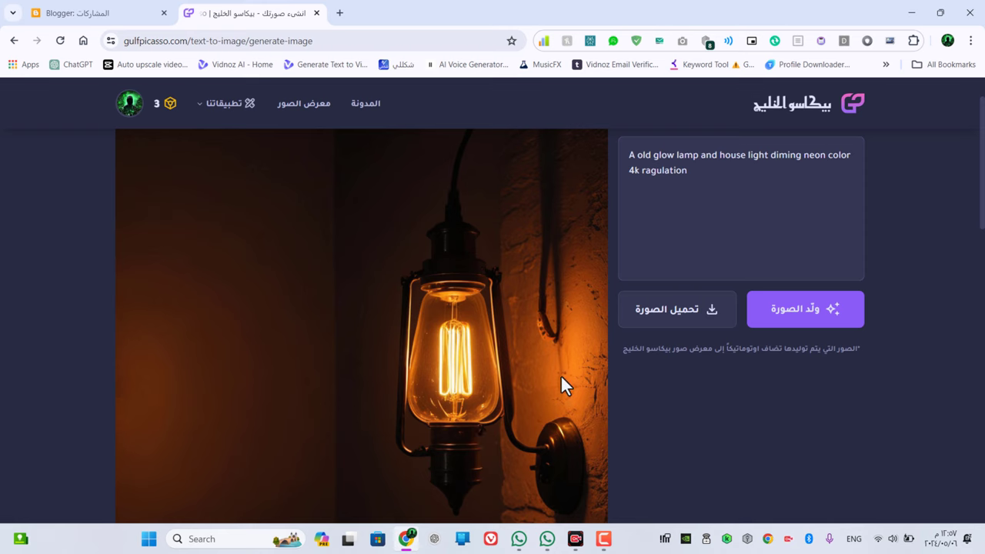
scroll(543, 360, up, 1)
scroll(544, 360, down, 5)
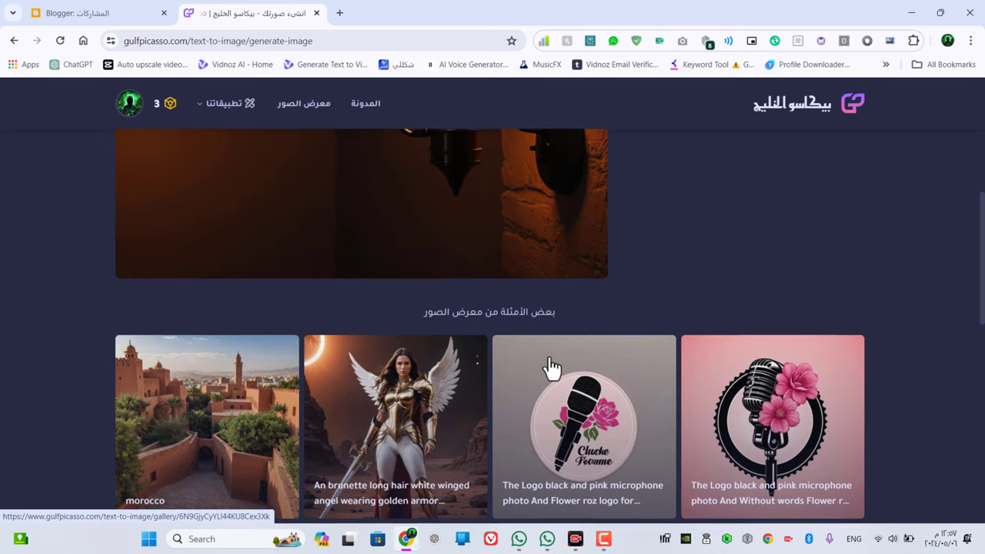
scroll(551, 368, up, 4)
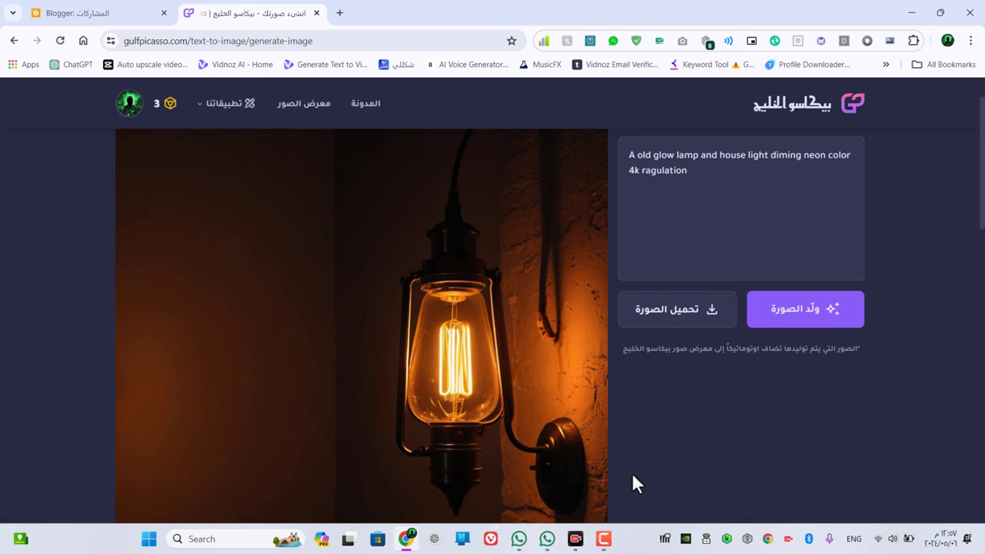
click(604, 538)
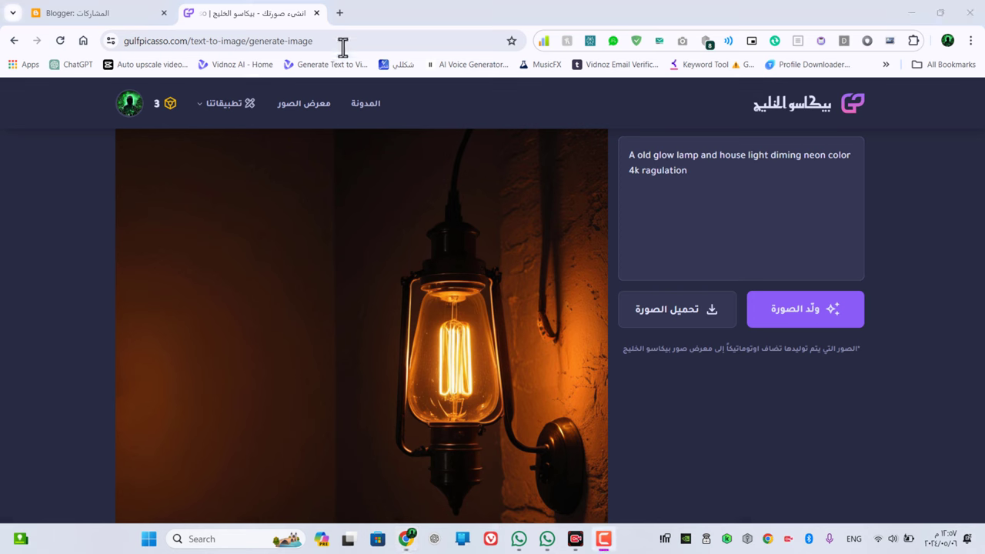